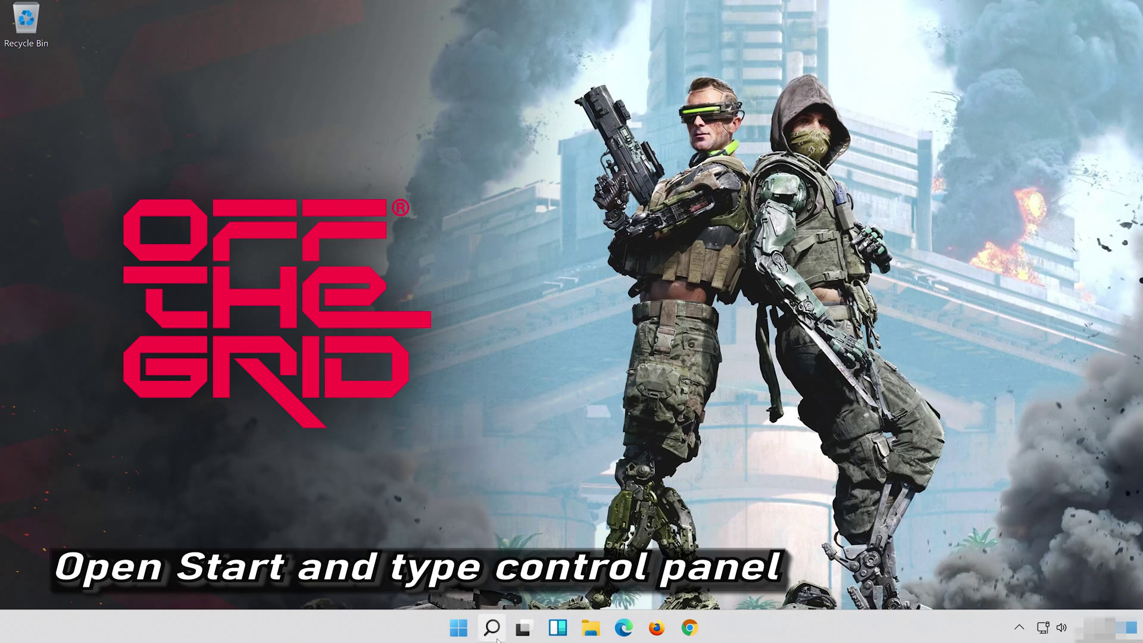
# Search Windows for "control panel" and open Control Panel.
pyautogui.click(499, 633)
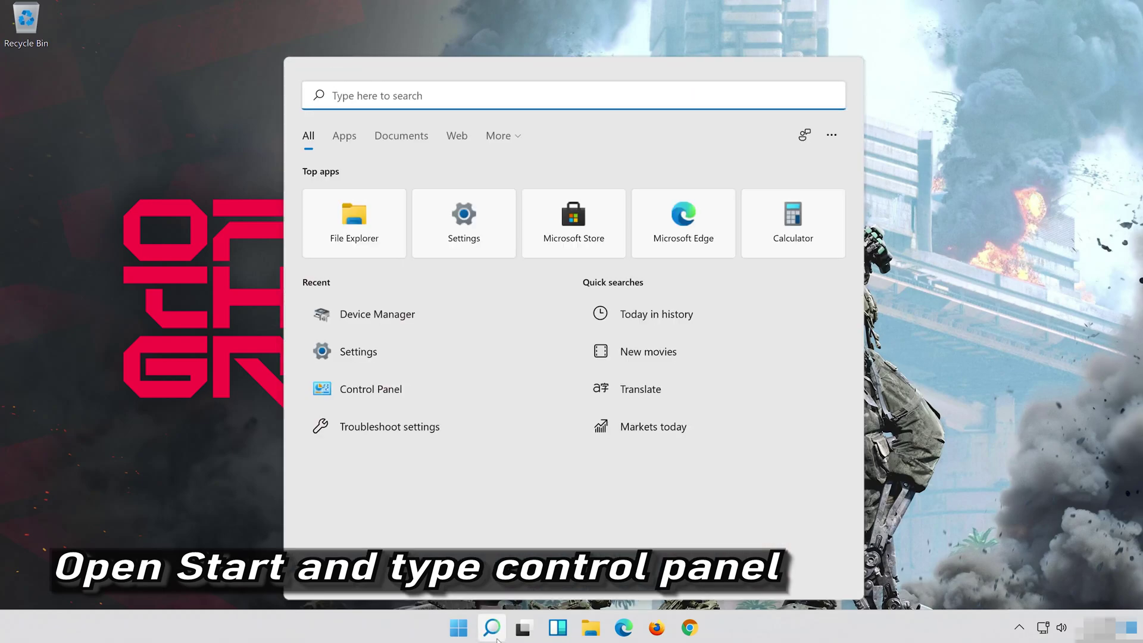
pyautogui.write('contr')
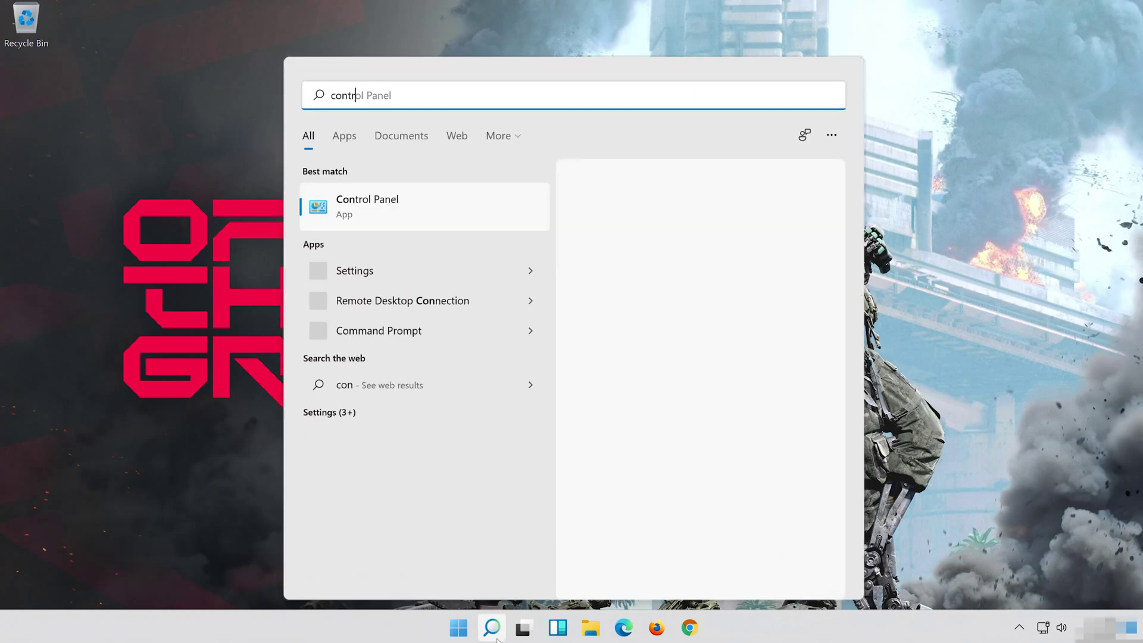
pyautogui.write('ol pan')
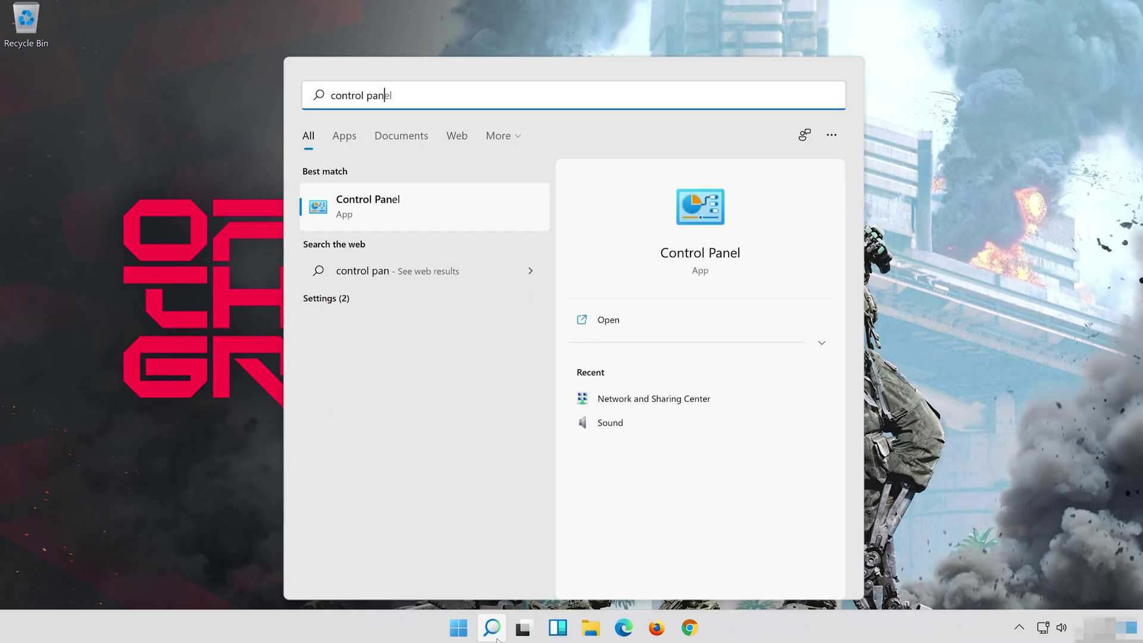
pyautogui.write('el')
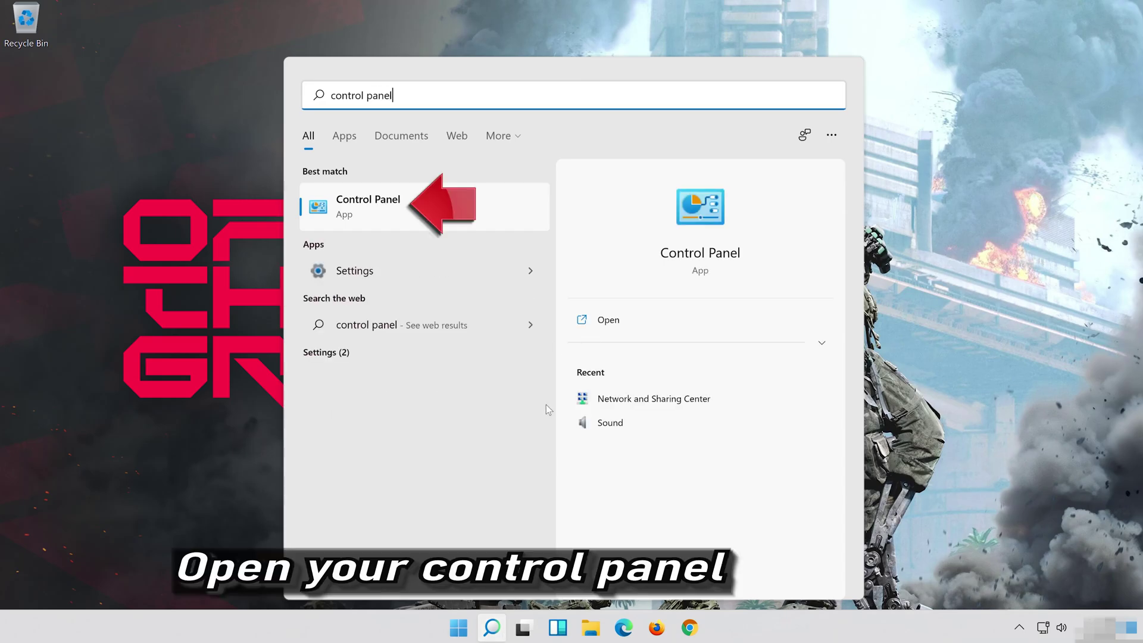
pyautogui.click(483, 206)
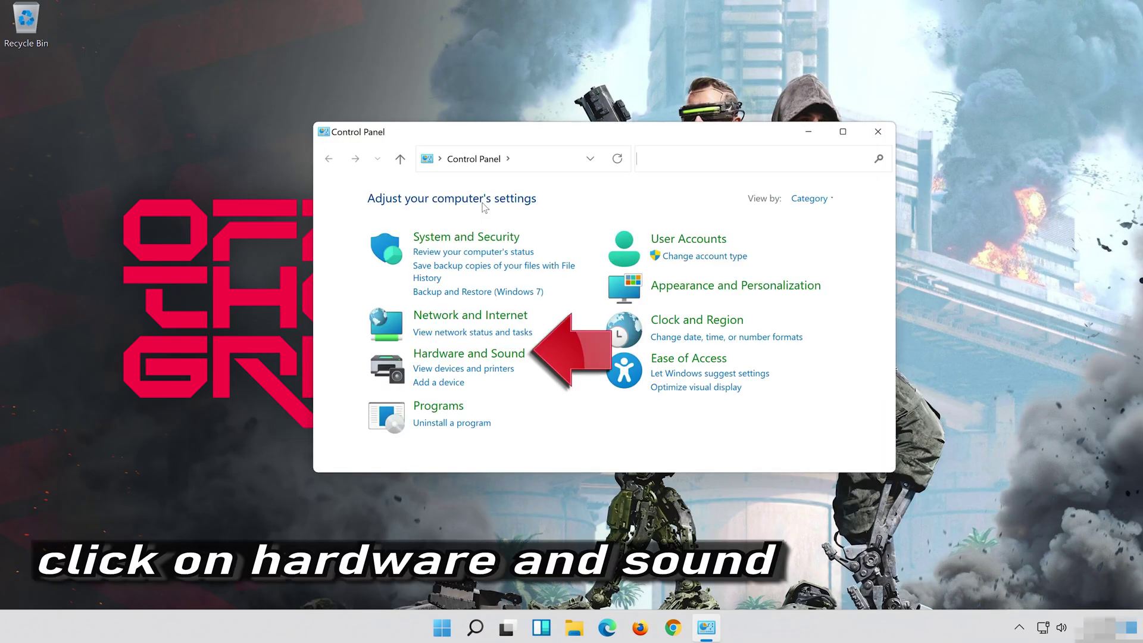
# Open the Sound settings from the Hardware and Sound category and close the Control Panel window behind them.
pyautogui.click(474, 354)
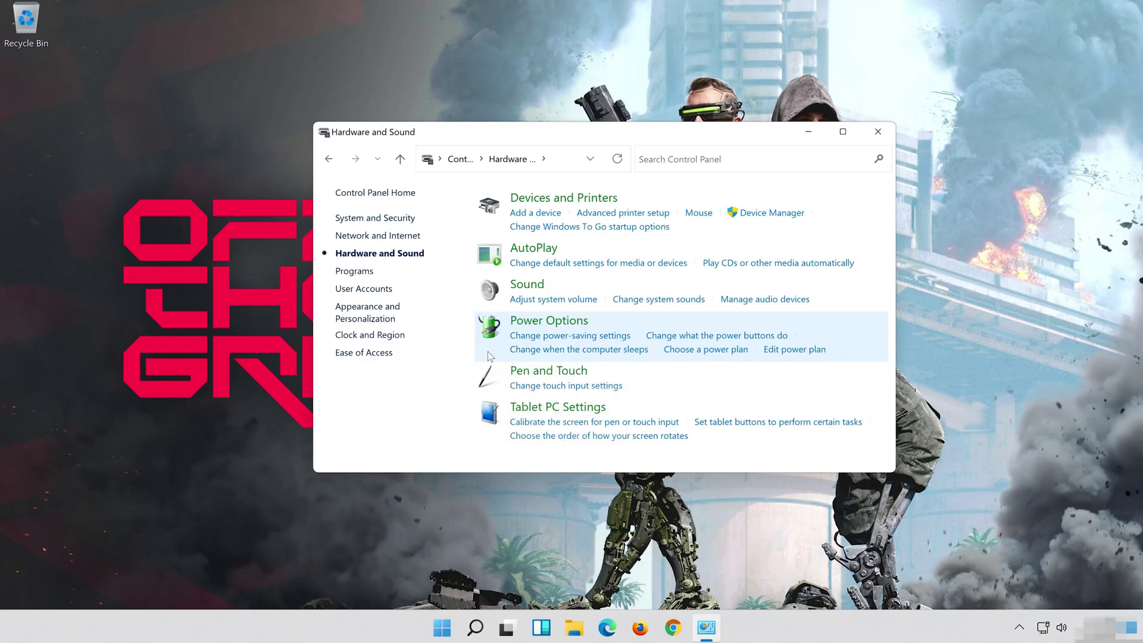
pyautogui.click(525, 286)
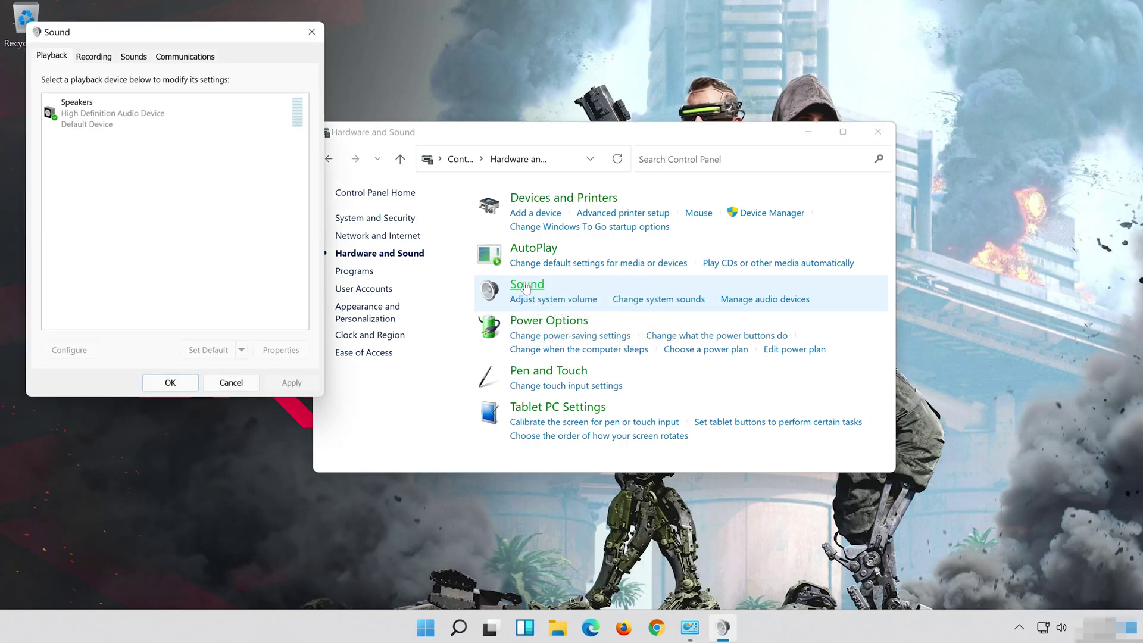
pyautogui.moveTo(191, 43); pyautogui.dragTo(596, 133)
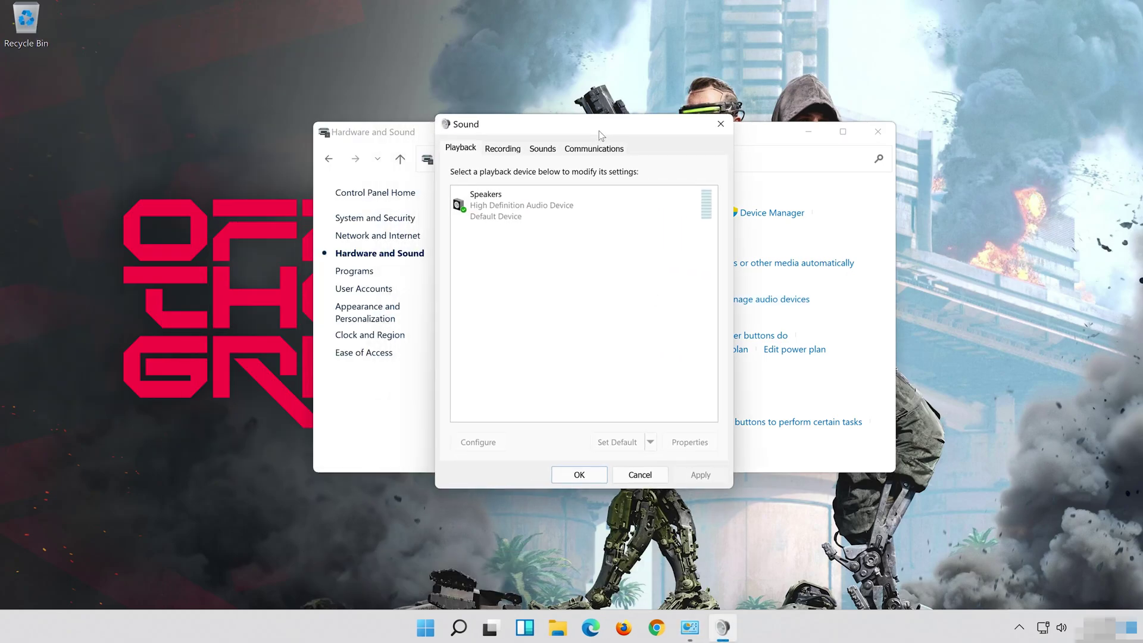
pyautogui.click(883, 127)
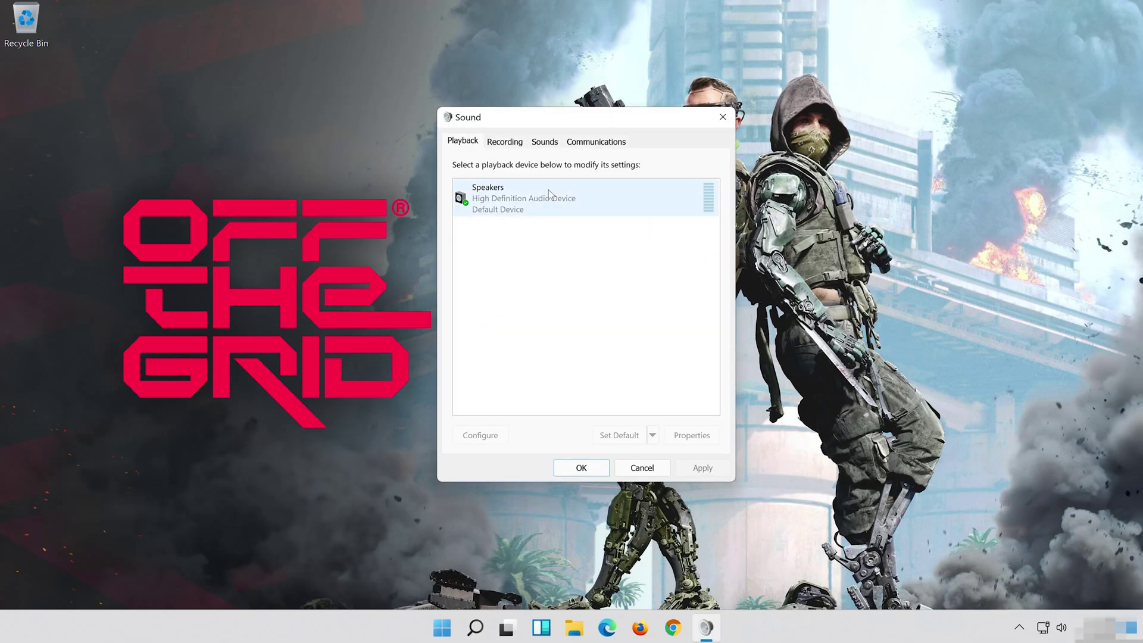
# Open the properties of the Speakers (High Definition Audio Device) playback device.
pyautogui.click(548, 194)
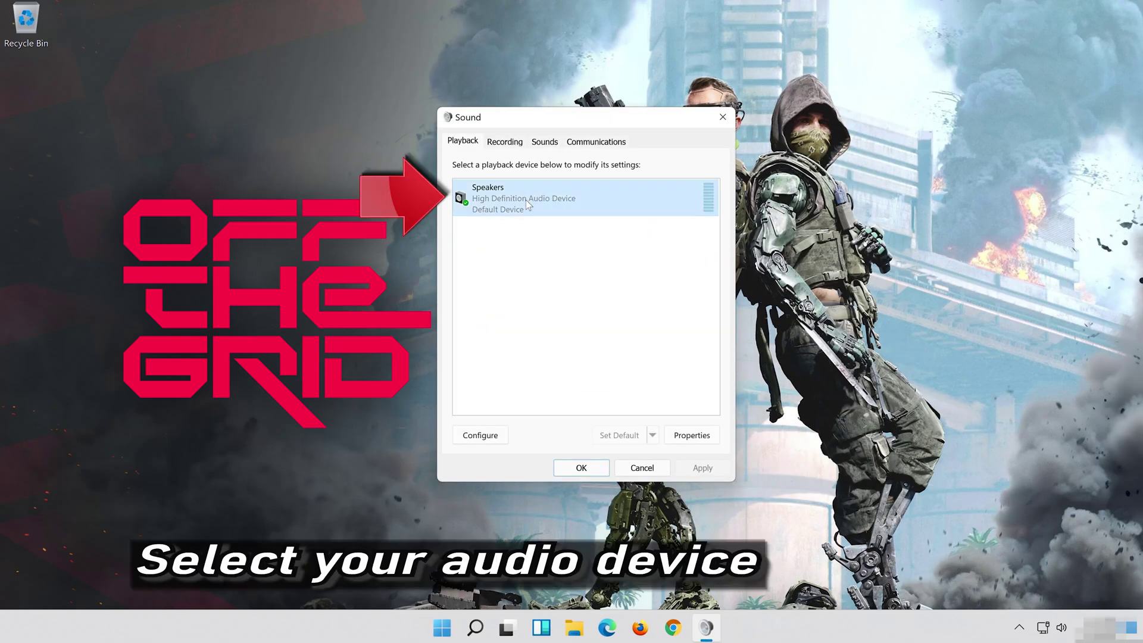
pyautogui.rightClick(587, 189)
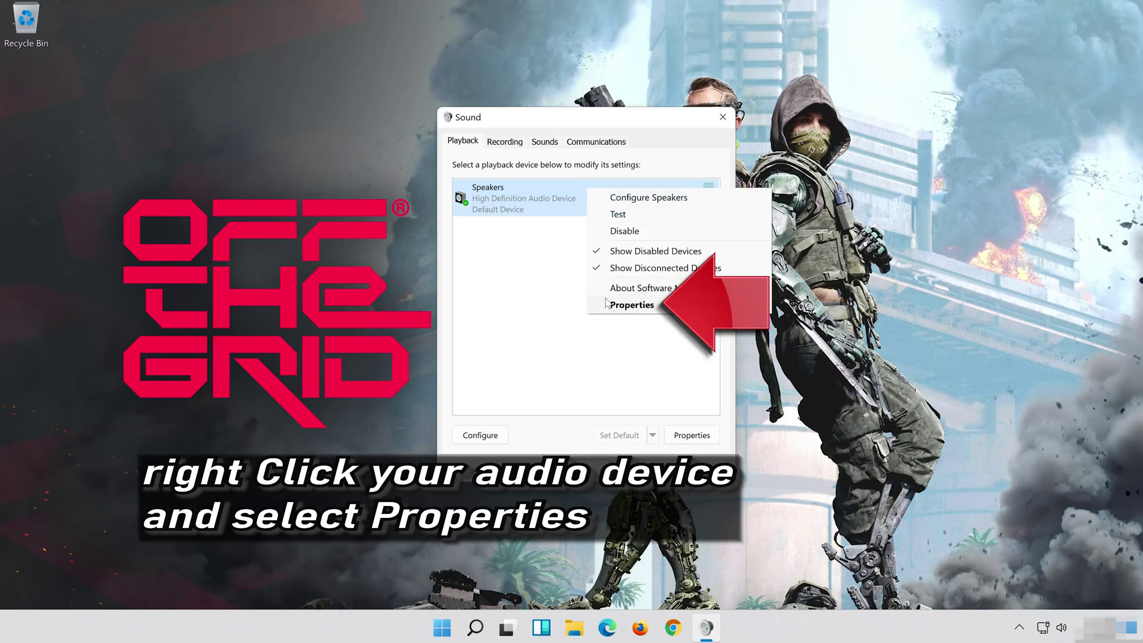
pyautogui.click(679, 310)
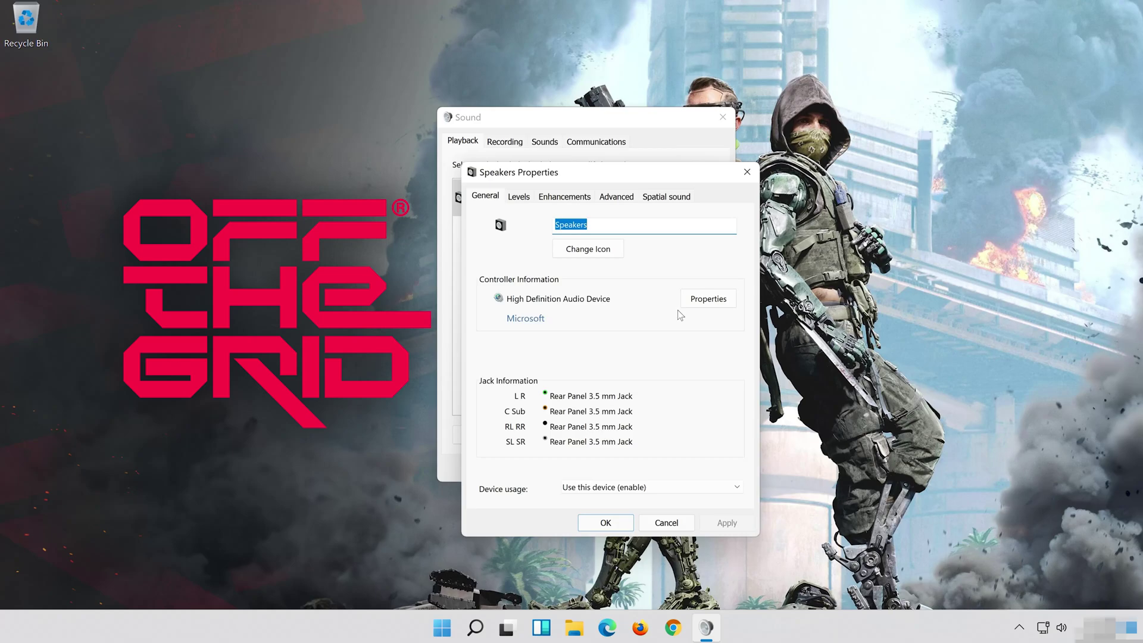
pyautogui.moveTo(633, 180); pyautogui.dragTo(609, 125)
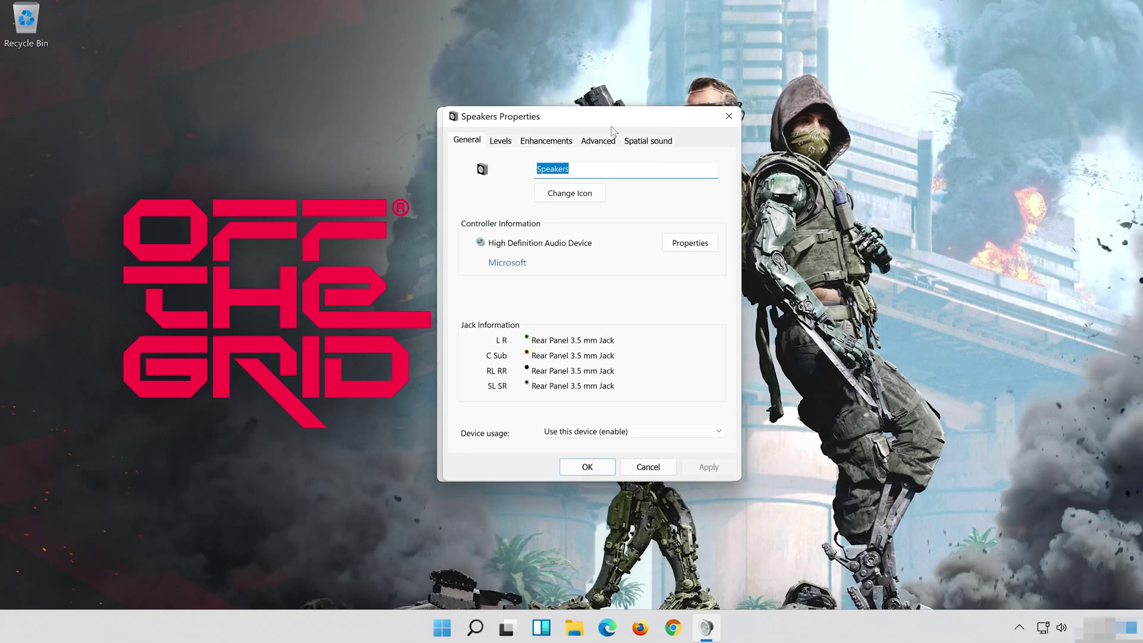
# Disable all enhancements for the speakers, apply the change and close the sound dialogs.
pyautogui.click(564, 139)
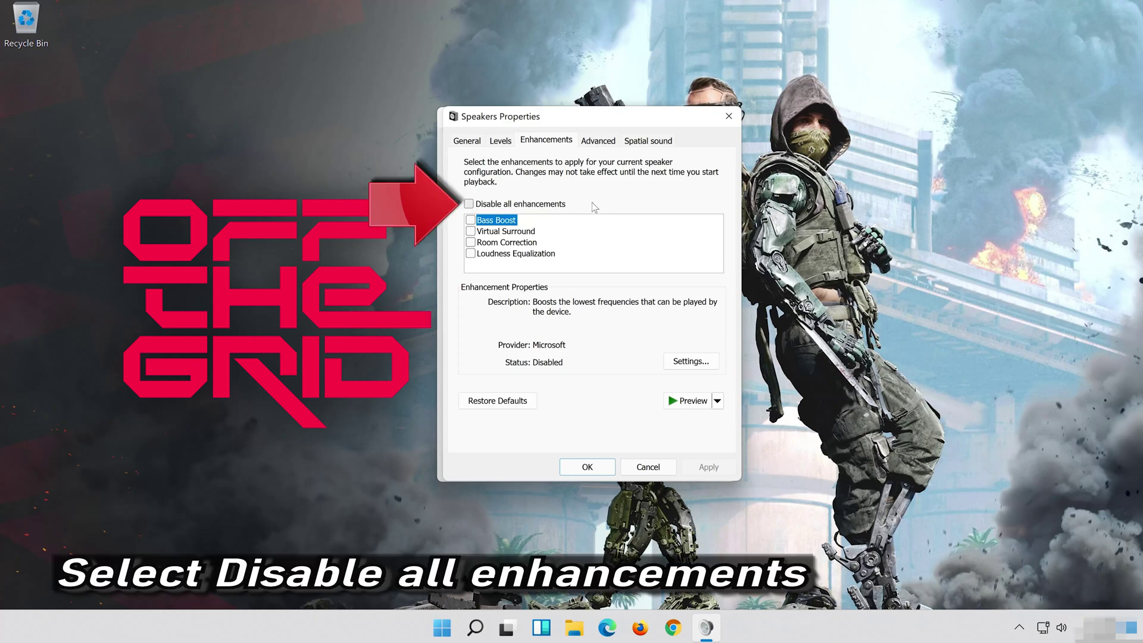
pyautogui.click(470, 204)
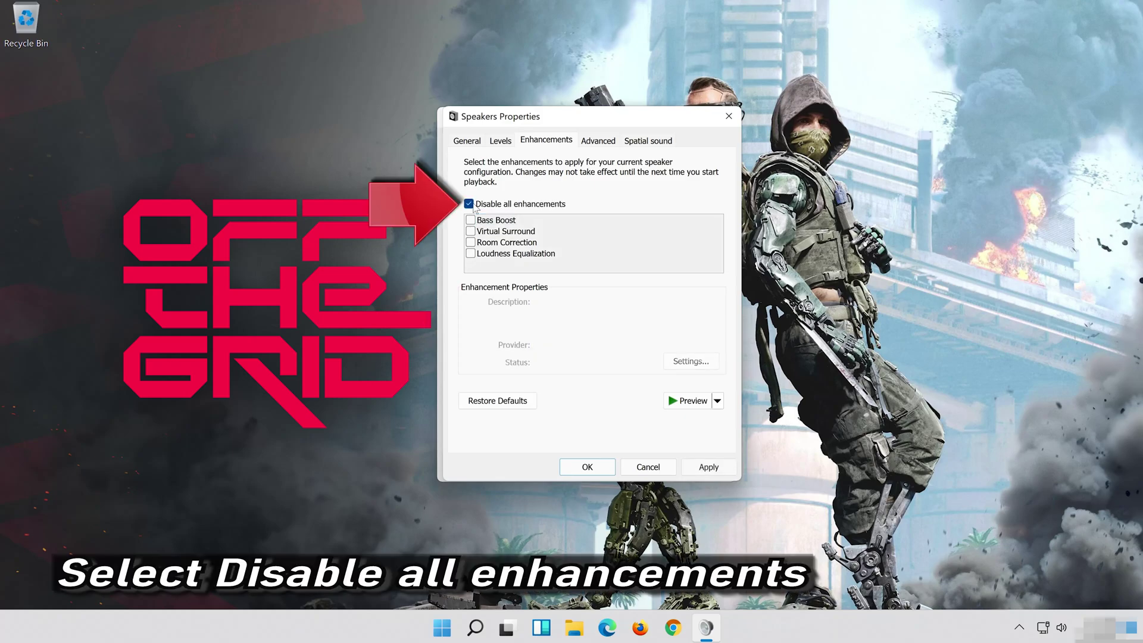
pyautogui.click(718, 468)
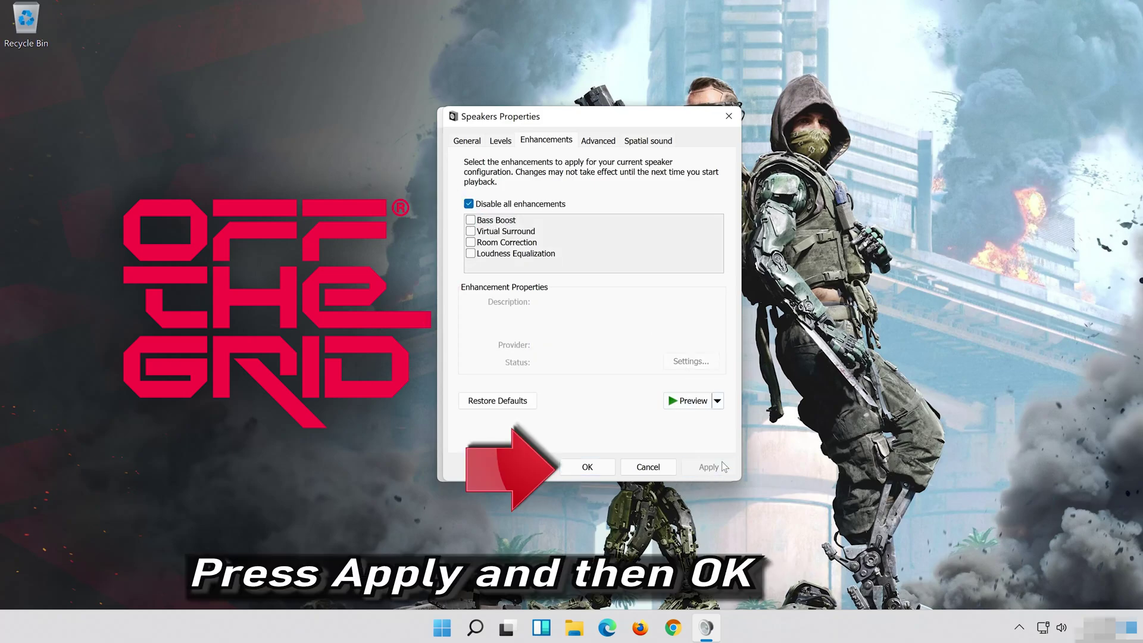
pyautogui.click(610, 466)
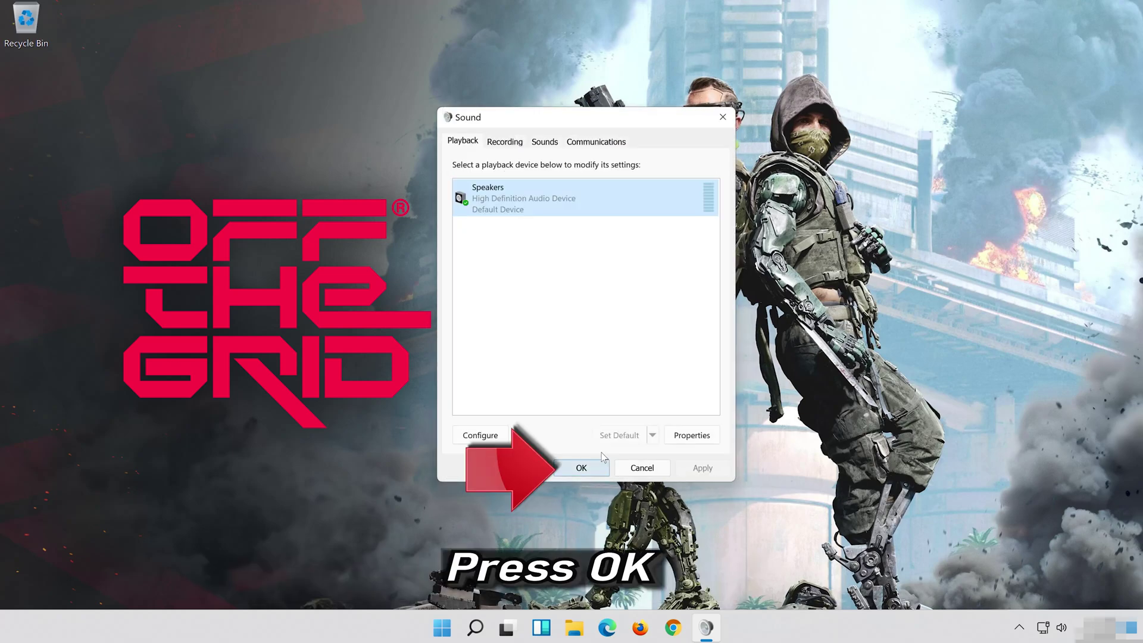
pyautogui.click(581, 468)
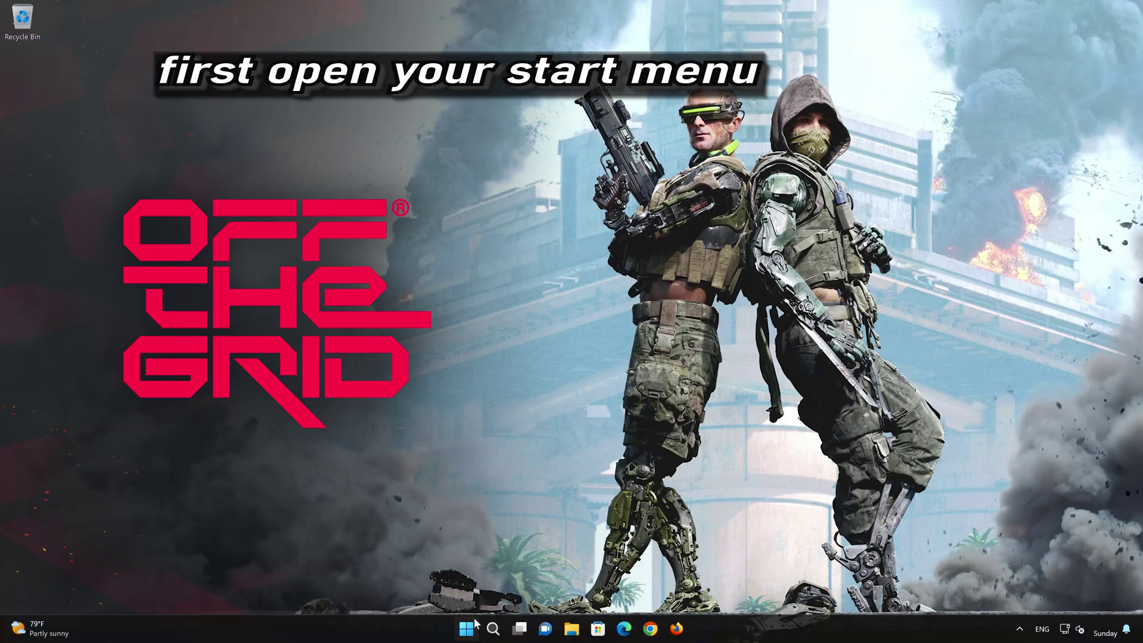
# Open Windows Settings and go to the other troubleshooters in the System Troubleshoot section.
pyautogui.click(467, 628)
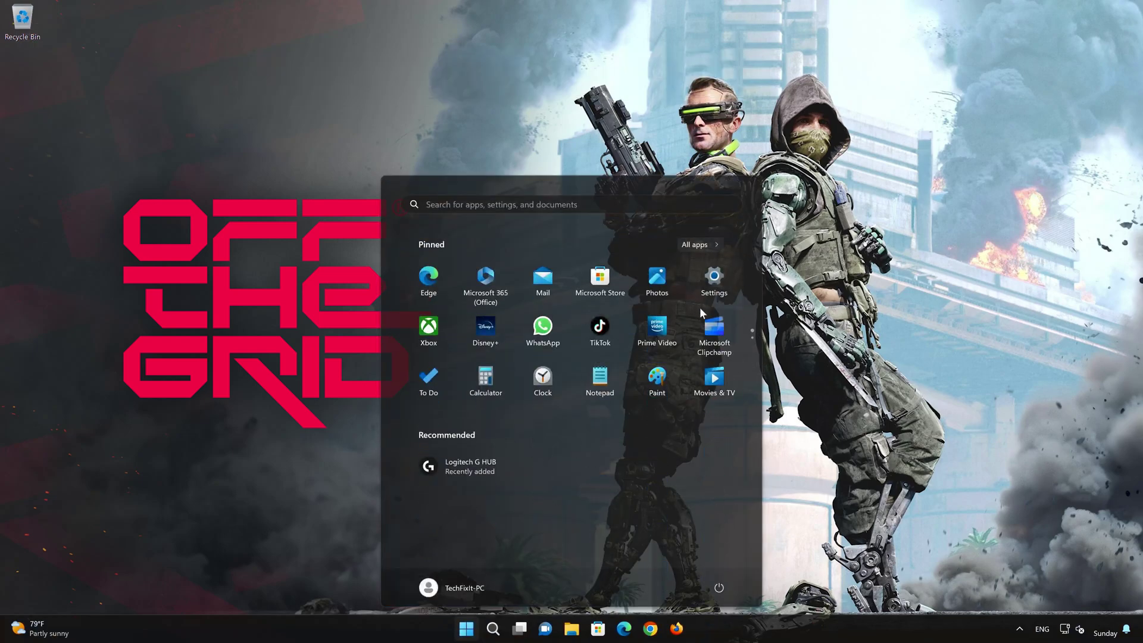
pyautogui.click(723, 287)
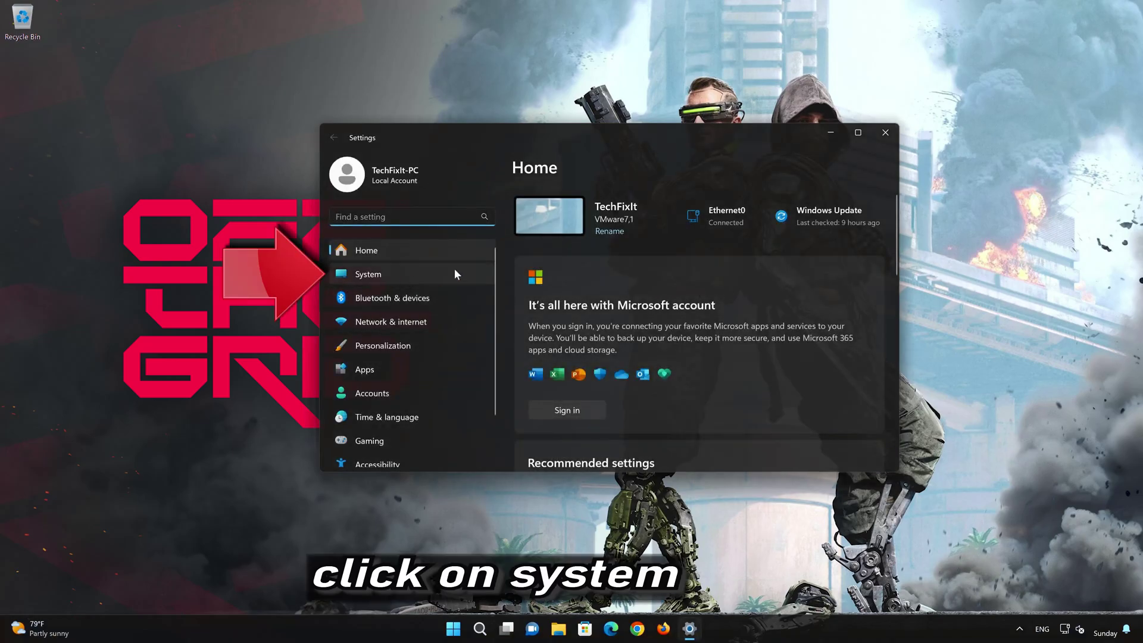
pyautogui.click(406, 276)
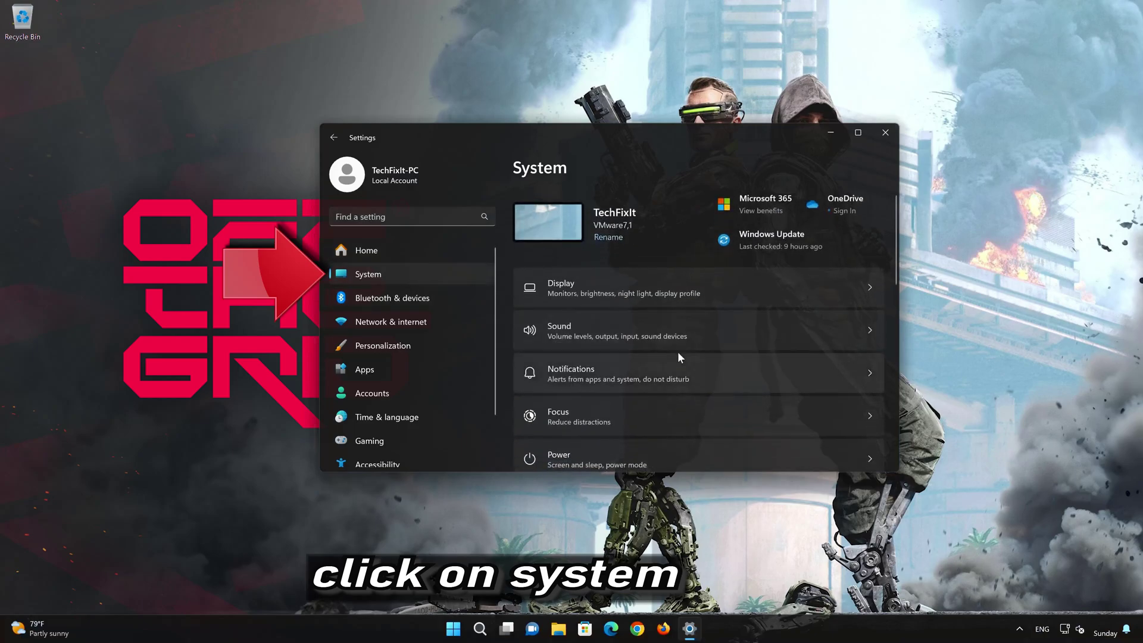
pyautogui.scroll(-5, 677, 351)
pyautogui.scroll(-3, 677, 351)
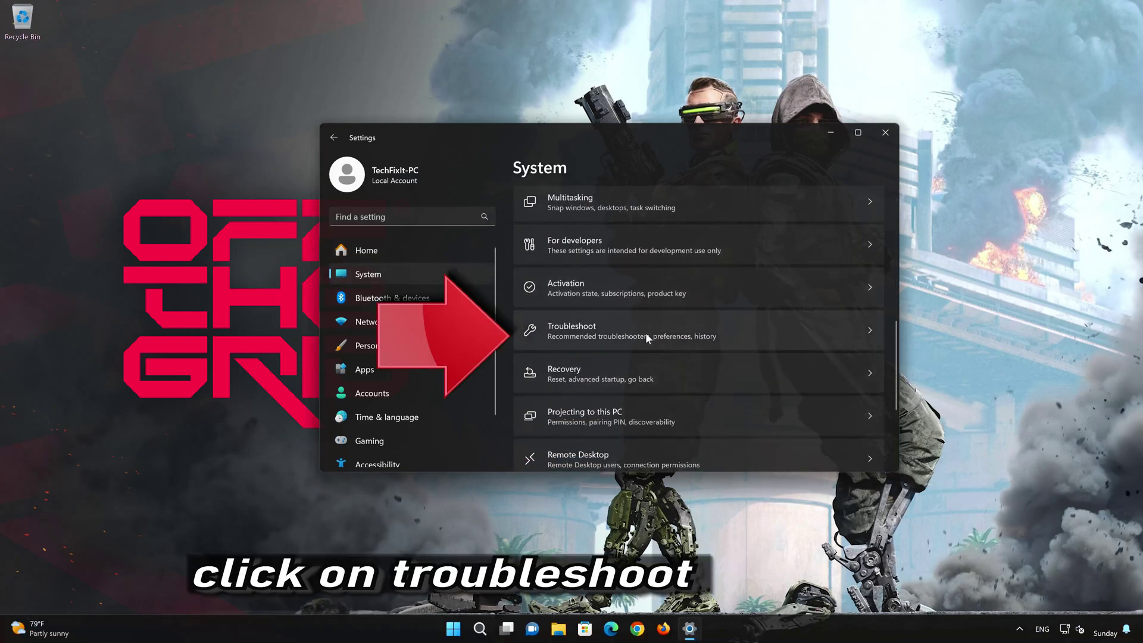
pyautogui.scroll(-1, 645, 333)
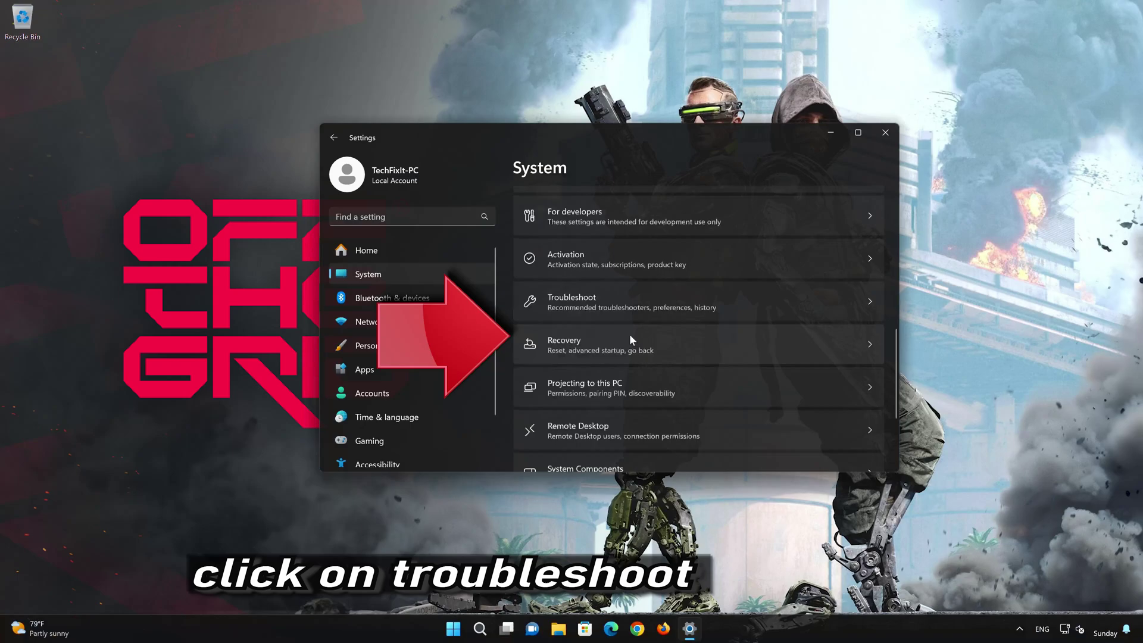
pyautogui.click(628, 297)
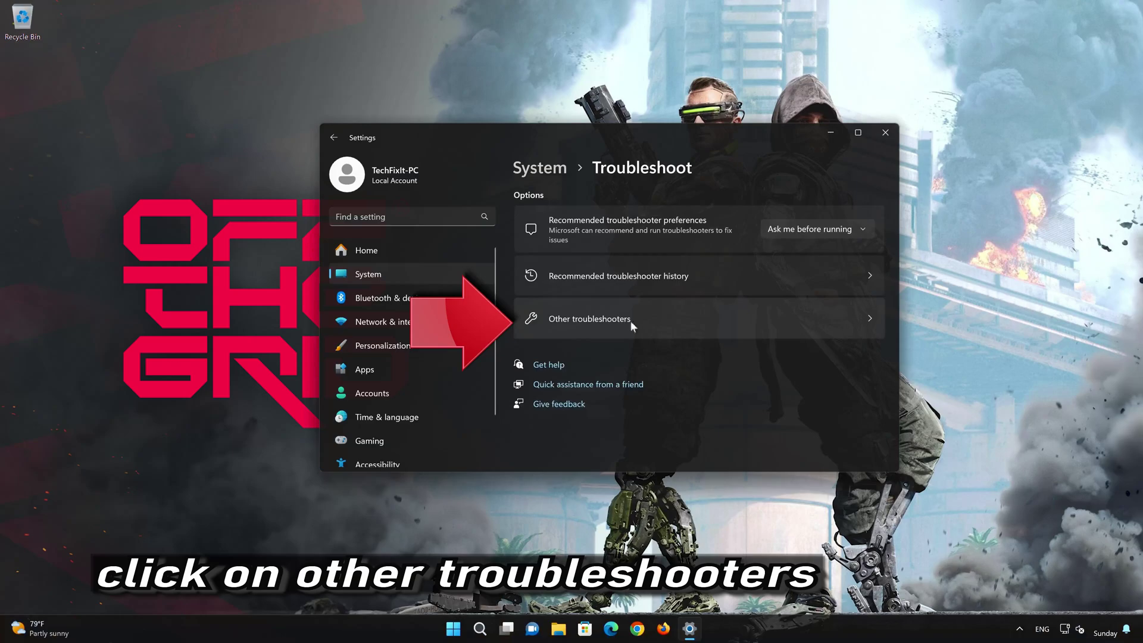
pyautogui.click(614, 327)
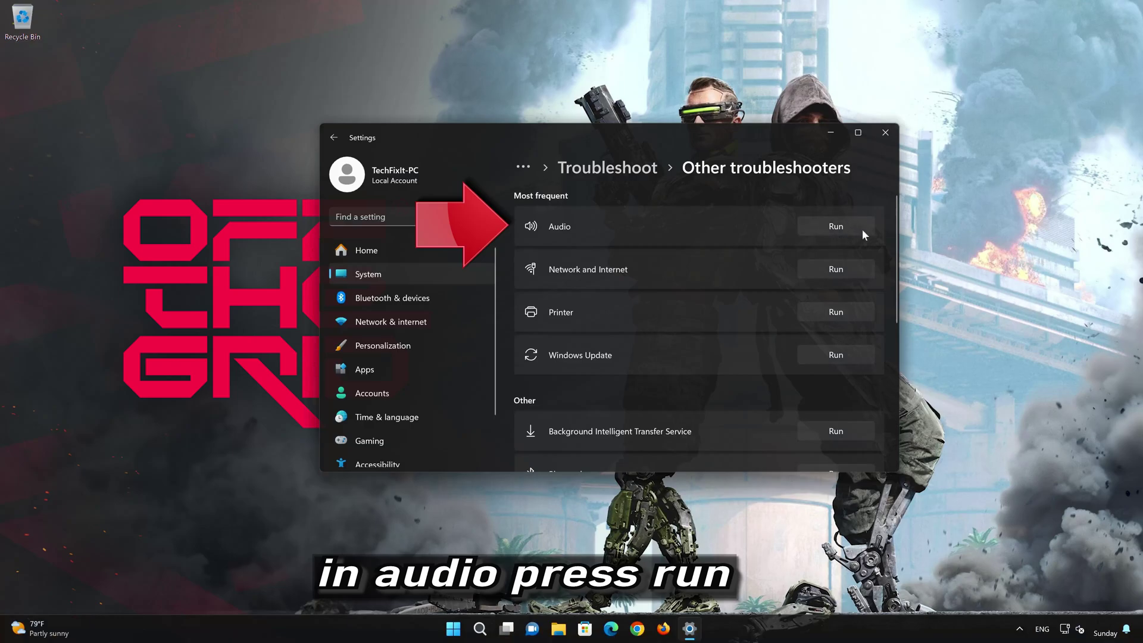
# Run the Audio troubleshooter and give consent to the automated diagnostics.
pyautogui.click(836, 226)
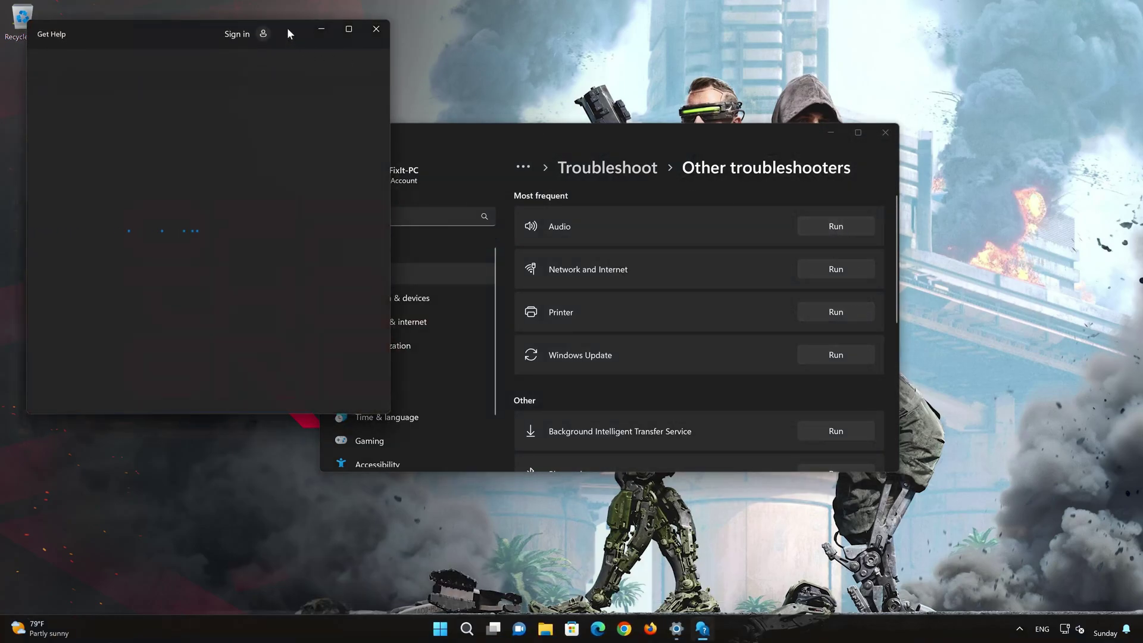
pyautogui.moveTo(288, 29); pyautogui.dragTo(632, 103)
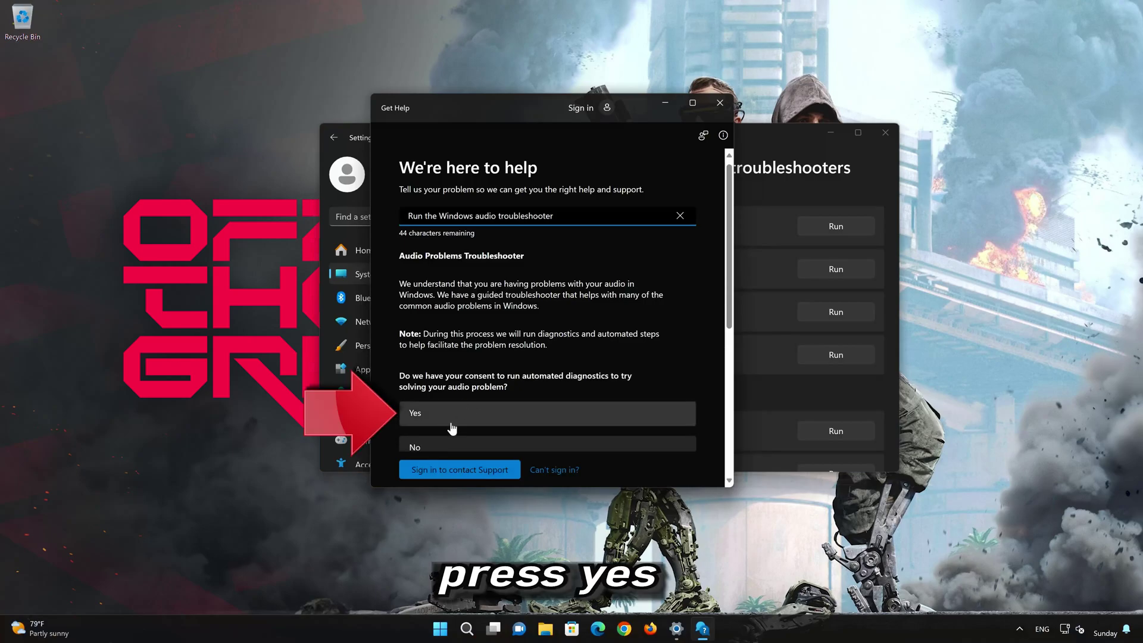
pyautogui.click(477, 422)
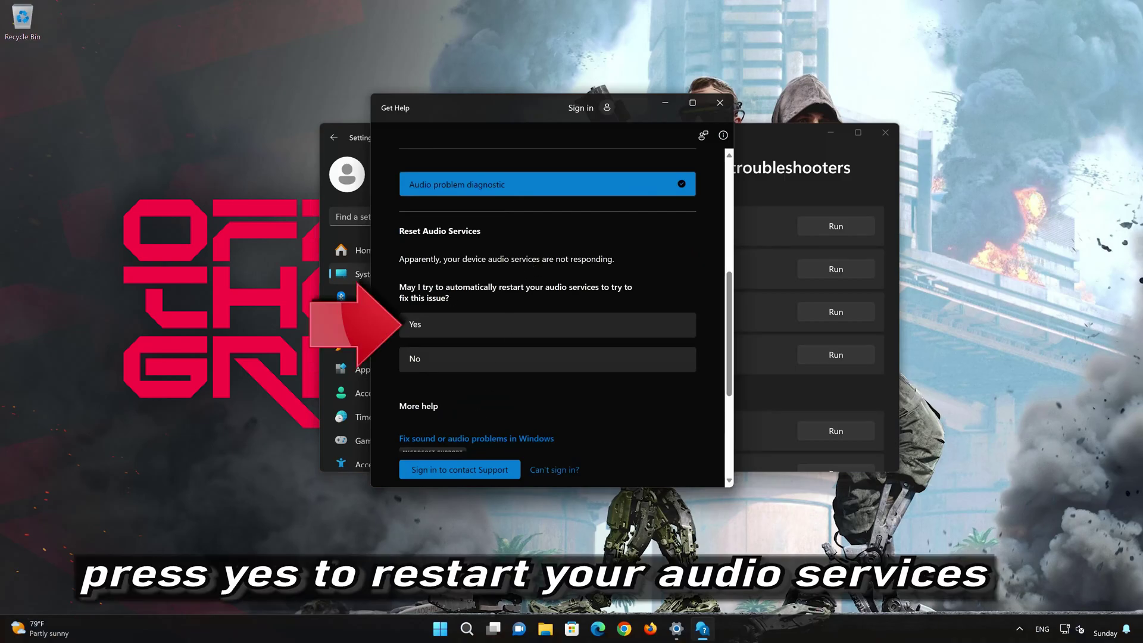
# Allow the troubleshooter to restart the audio services and report the problem as solved, closing Get Help and Settings.
pyautogui.click(481, 327)
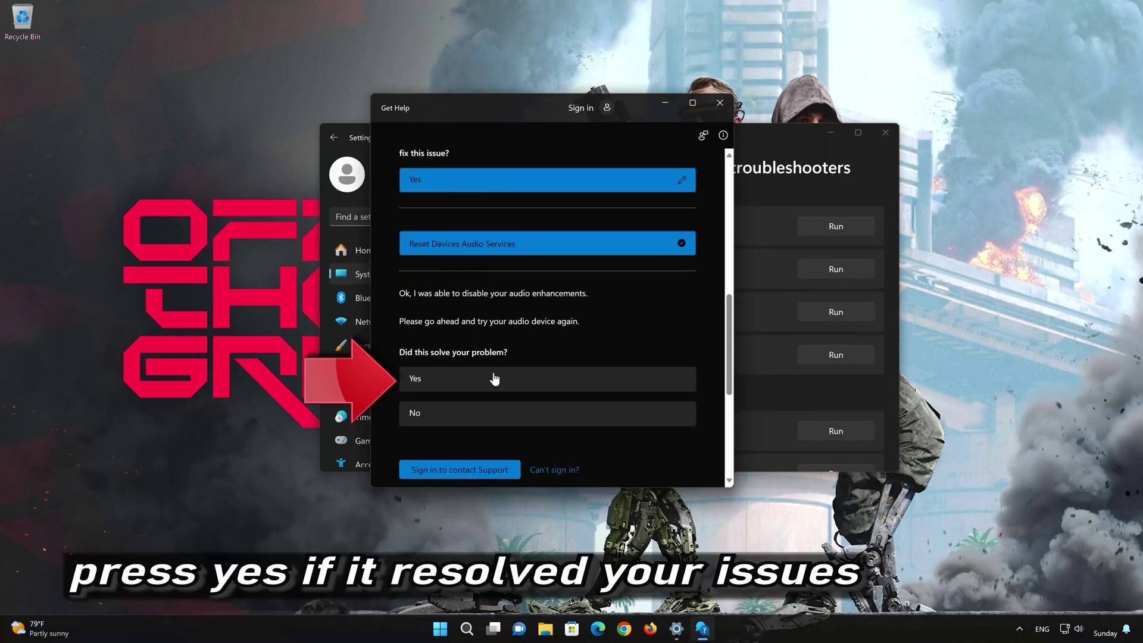
pyautogui.click(453, 379)
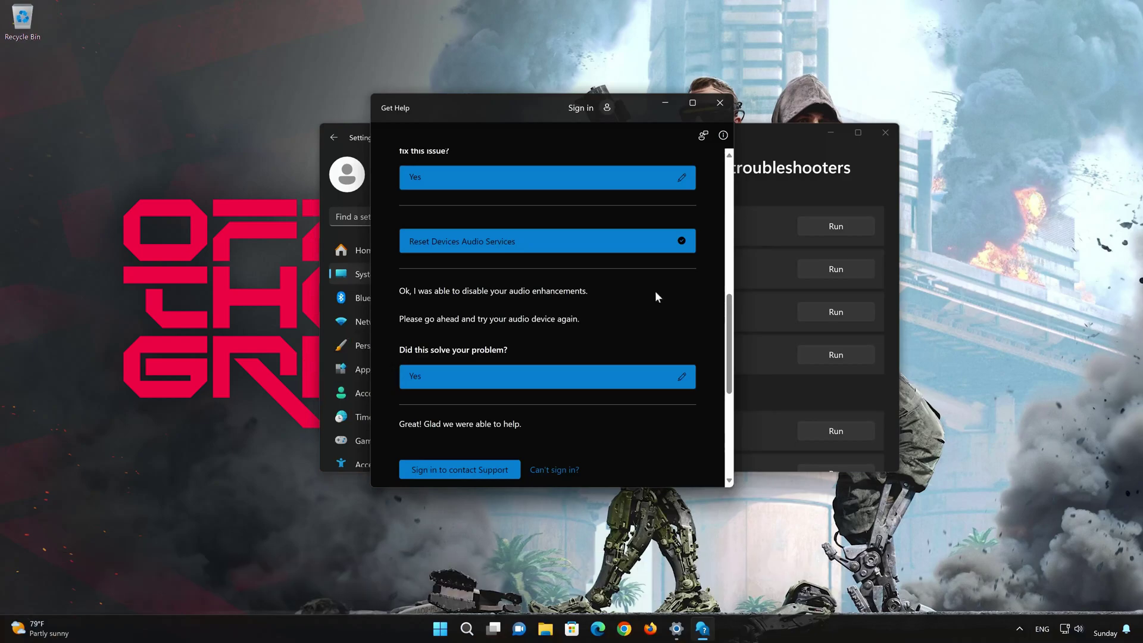
pyautogui.click(723, 109)
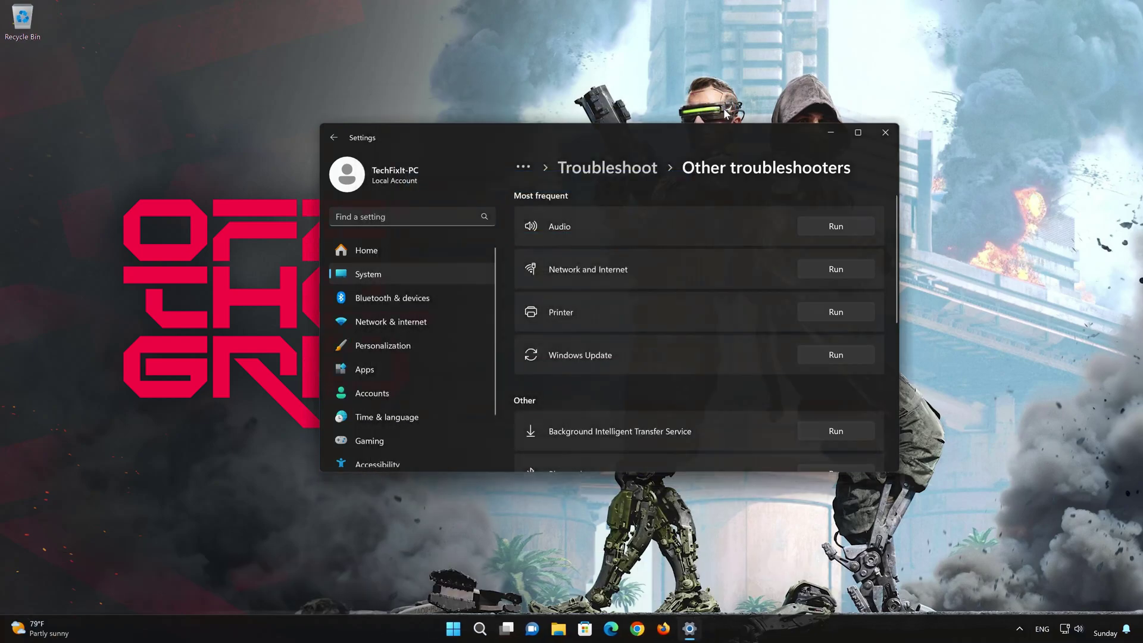
pyautogui.click(876, 137)
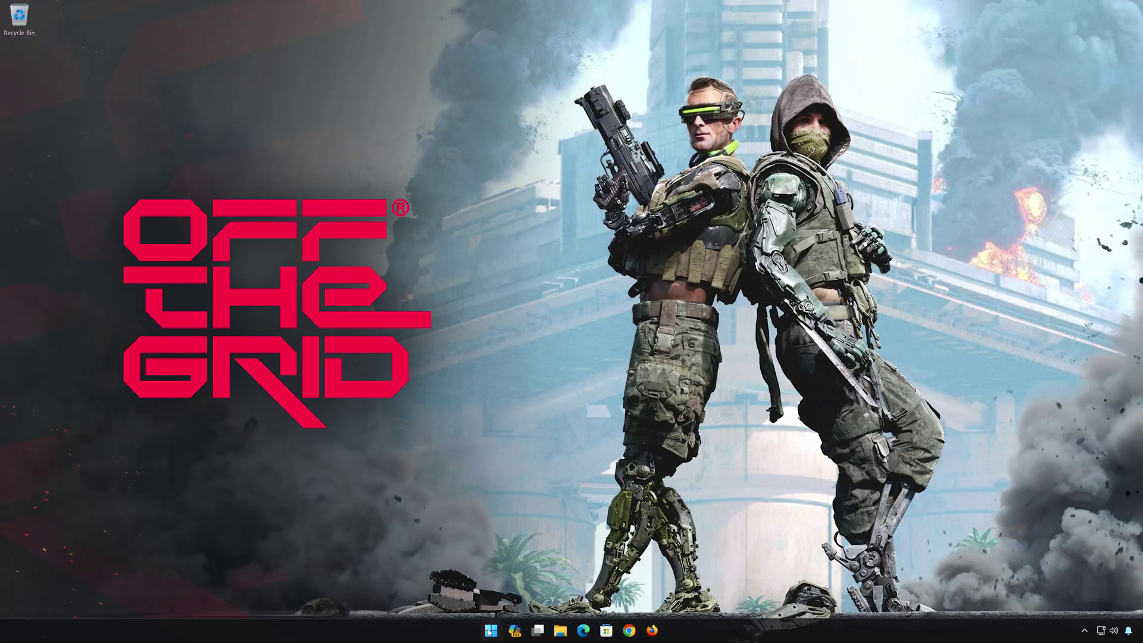
# Find Control Panel through a Start search for "control panel" and open it.
pyautogui.click(490, 630)
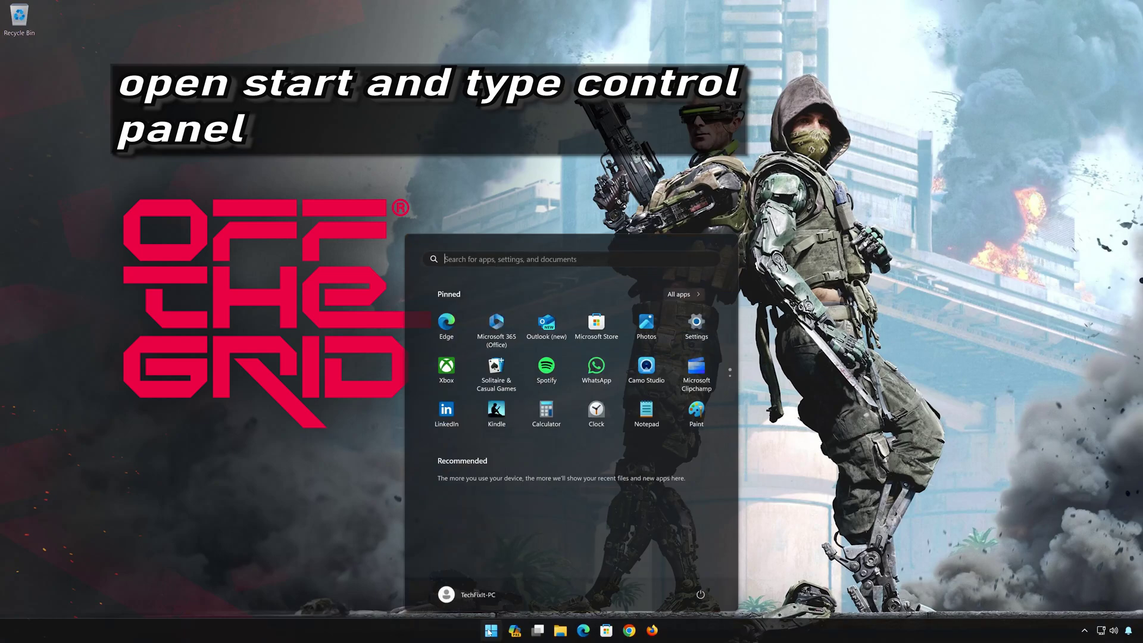
pyautogui.write('control panel')
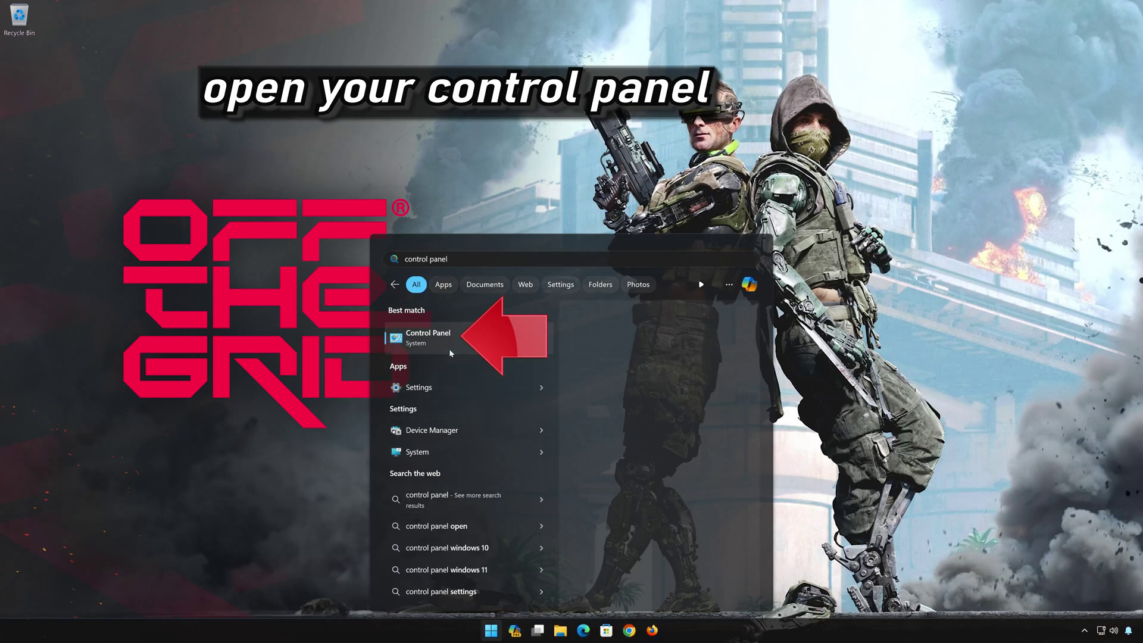
pyautogui.click(482, 344)
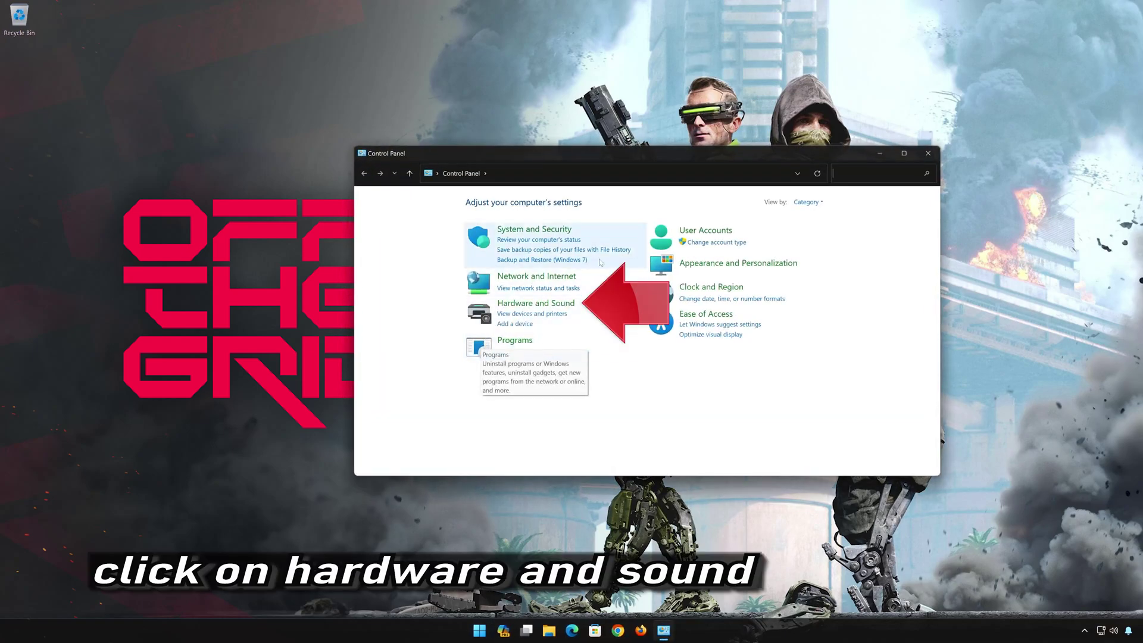
# Open the Sound dialog from Hardware and Sound, move it to mid-screen and close the Control Panel window.
pyautogui.click(541, 304)
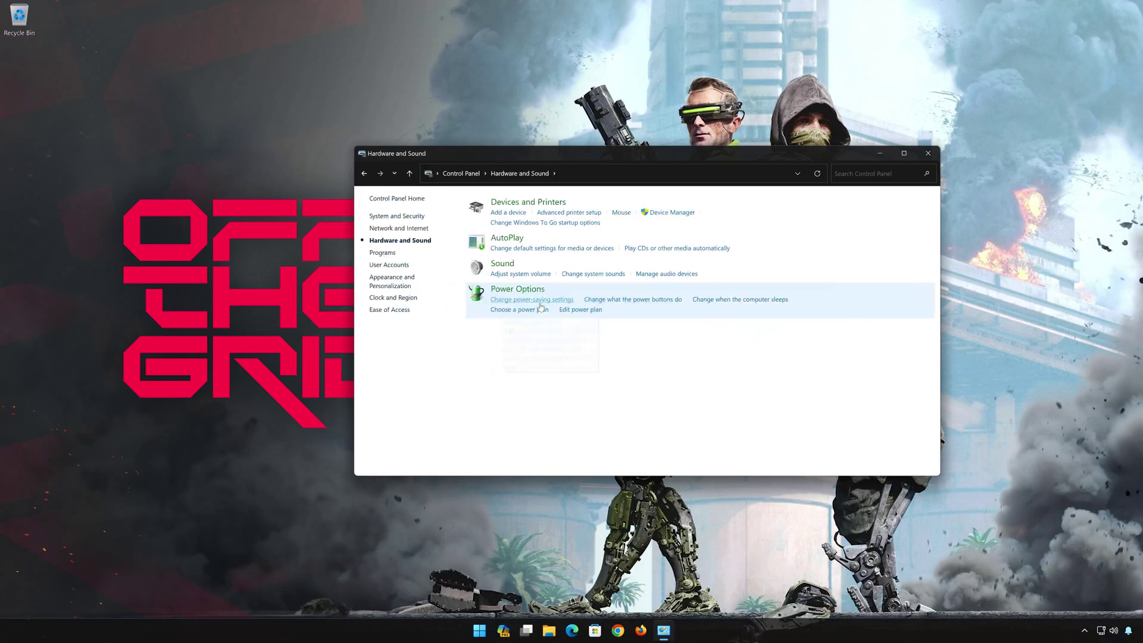
pyautogui.click(497, 267)
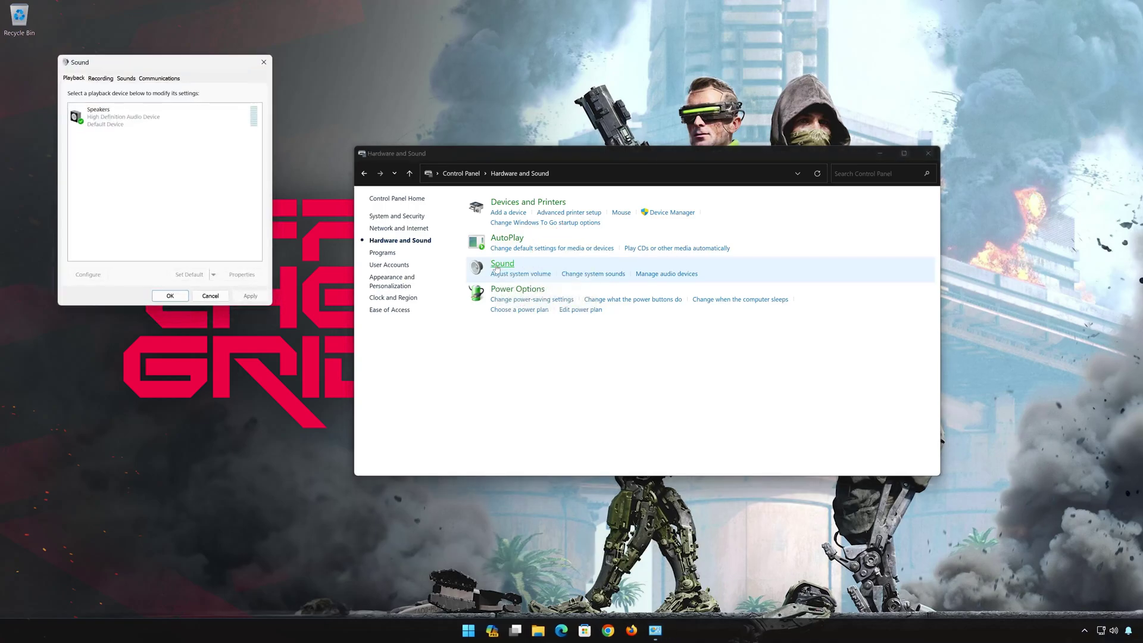
pyautogui.moveTo(206, 69); pyautogui.dragTo(677, 175)
pyautogui.click(928, 153)
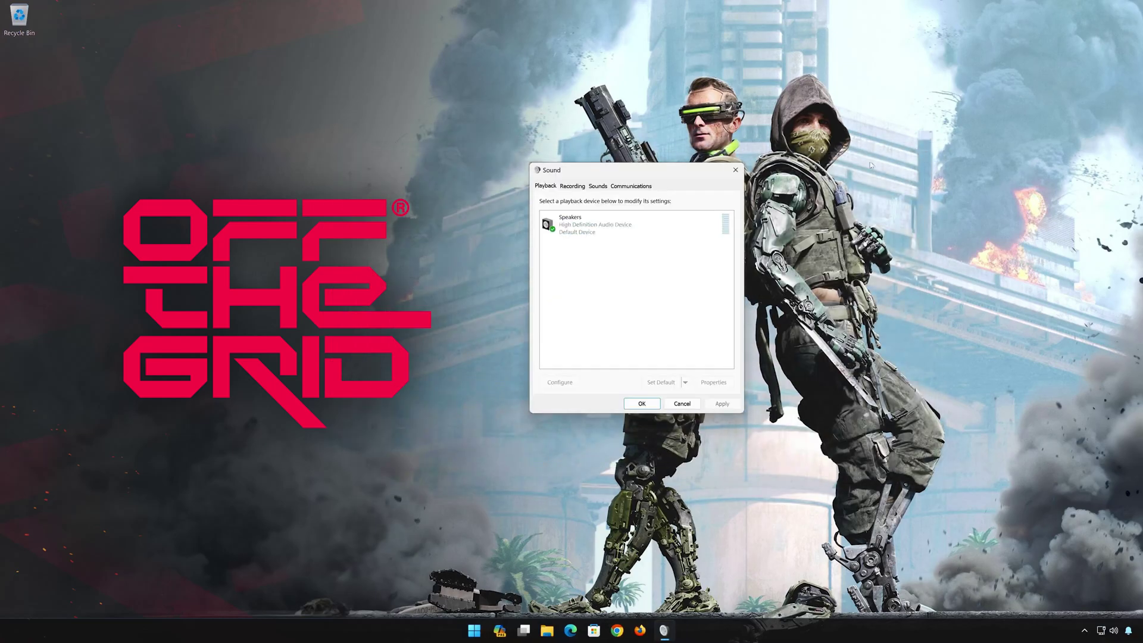
# Set the Speakers playback device's default format to 16 bit, 44100 Hz (CD Quality), apply it and close the Sound dialog.
pyautogui.click(595, 224)
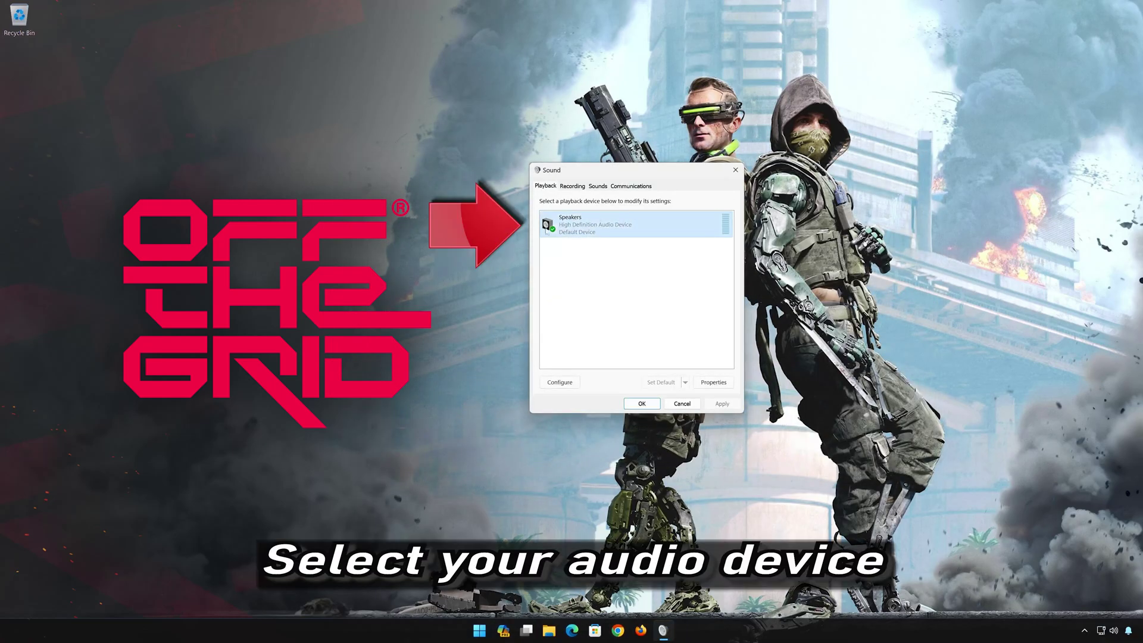
pyautogui.rightClick(602, 225)
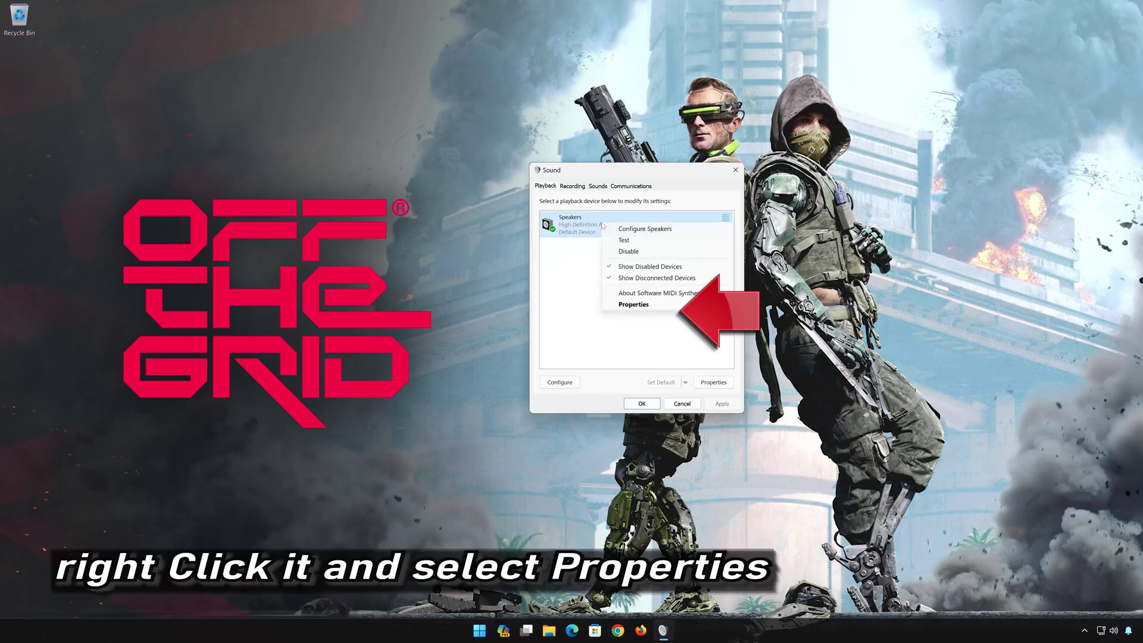
pyautogui.click(633, 305)
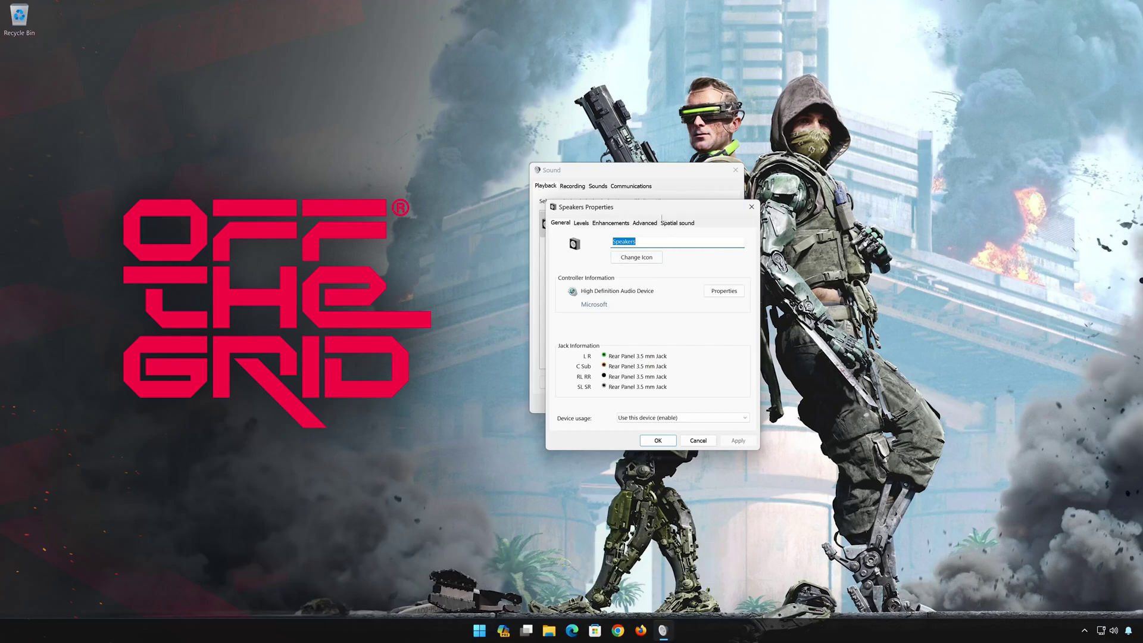
pyautogui.click(651, 225)
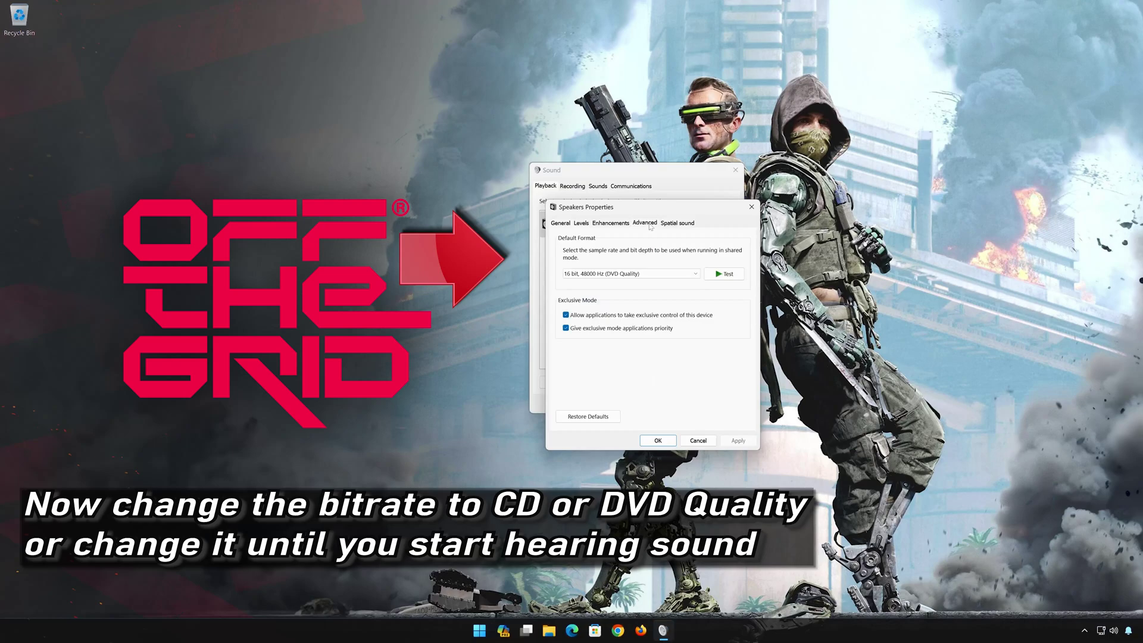
pyautogui.click(613, 273)
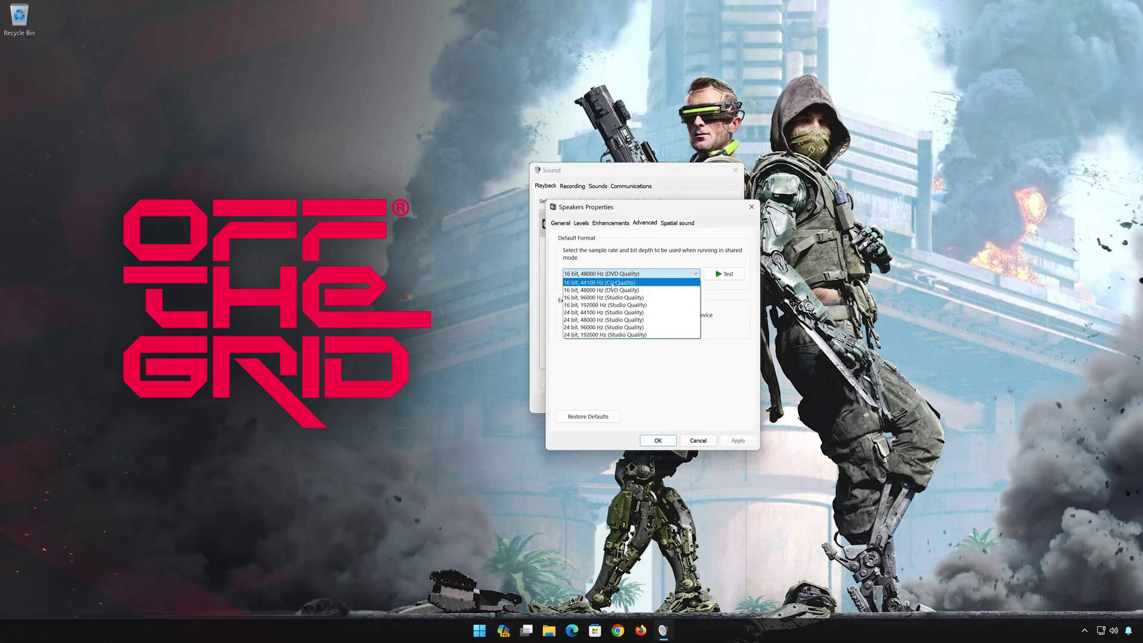
pyautogui.click(633, 283)
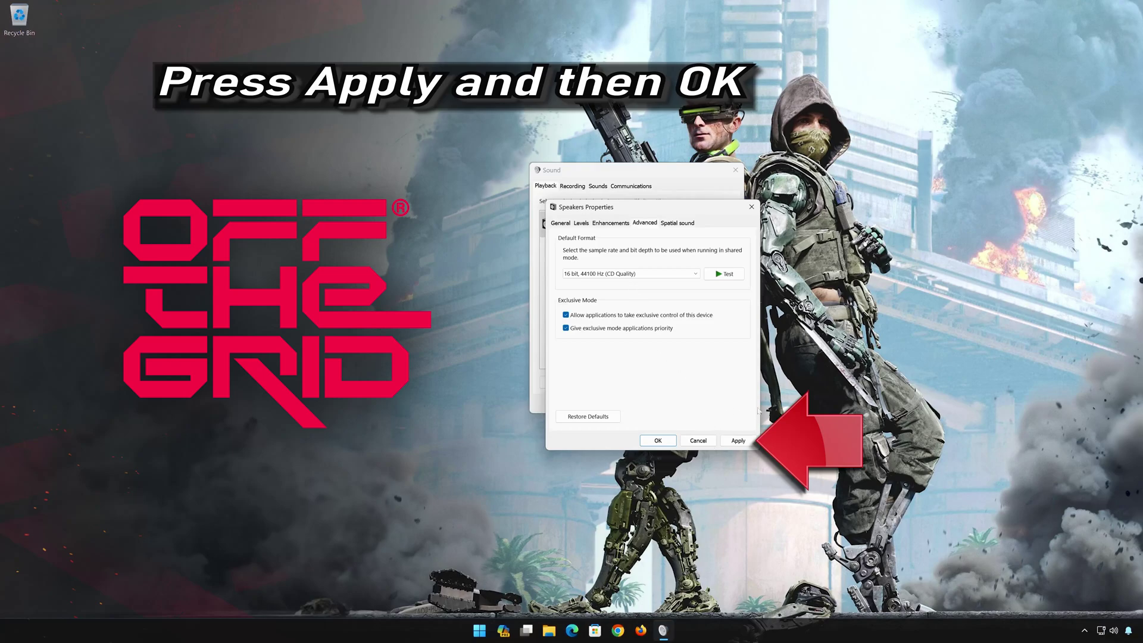
pyautogui.click(738, 441)
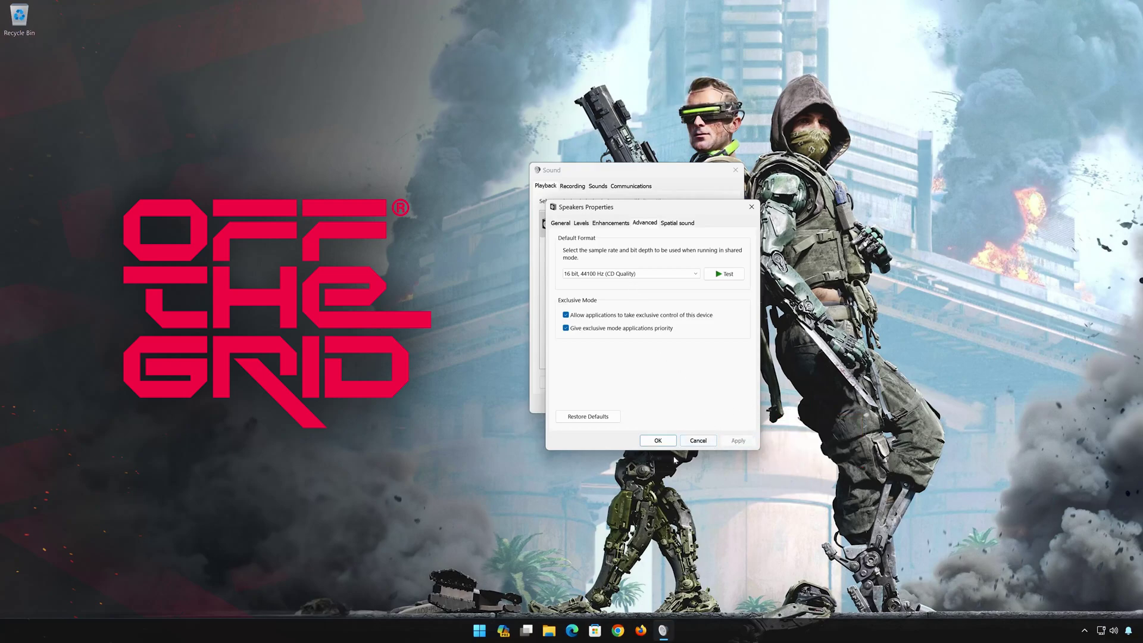
pyautogui.click(666, 440)
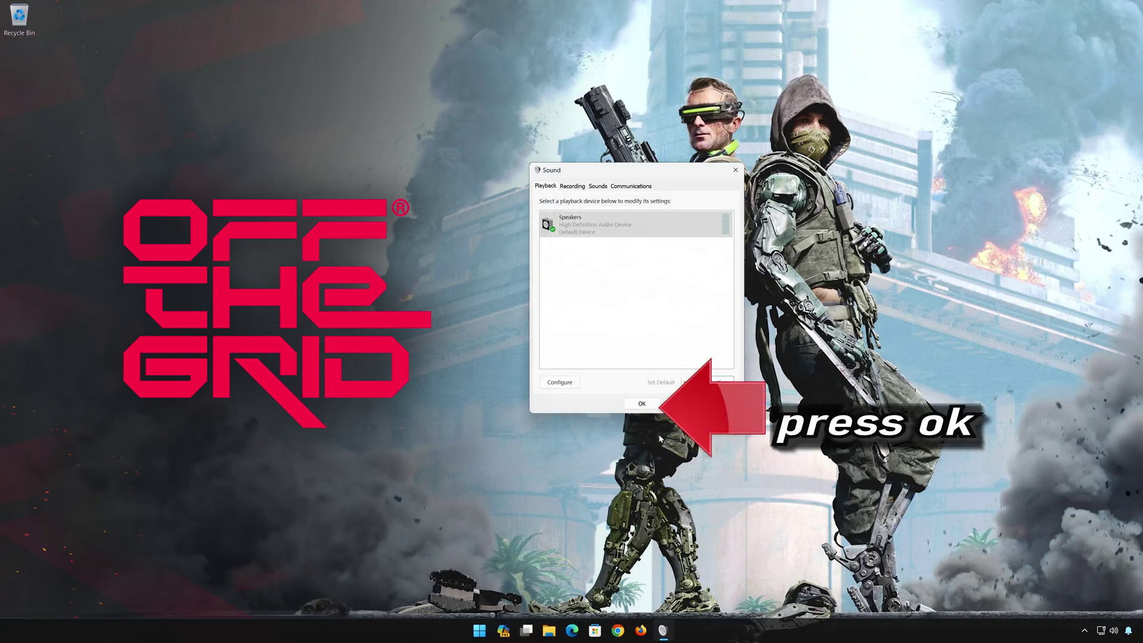
pyautogui.click(652, 405)
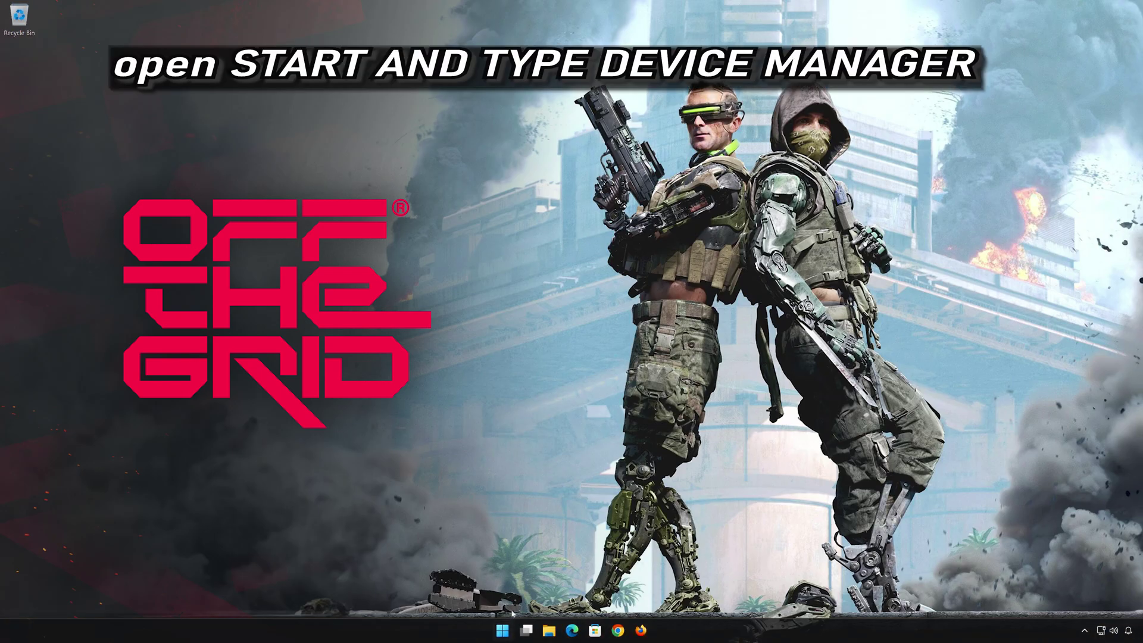
# Find Device Manager through a Start search for "device manager", open it and move its window to mid-screen.
pyautogui.click(509, 631)
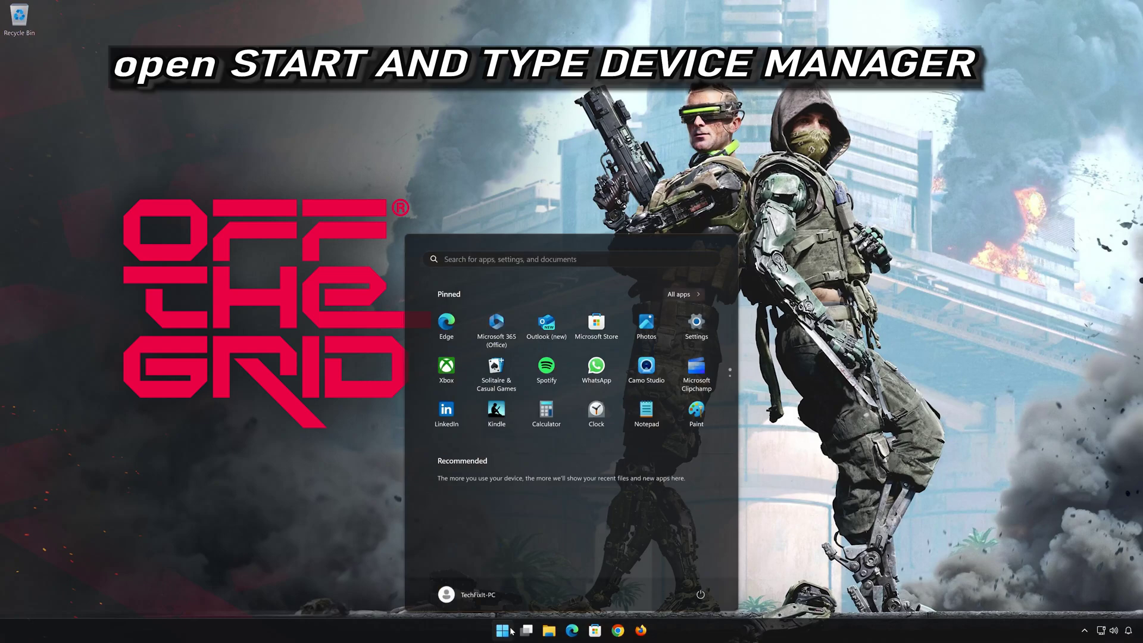
pyautogui.write('devic')
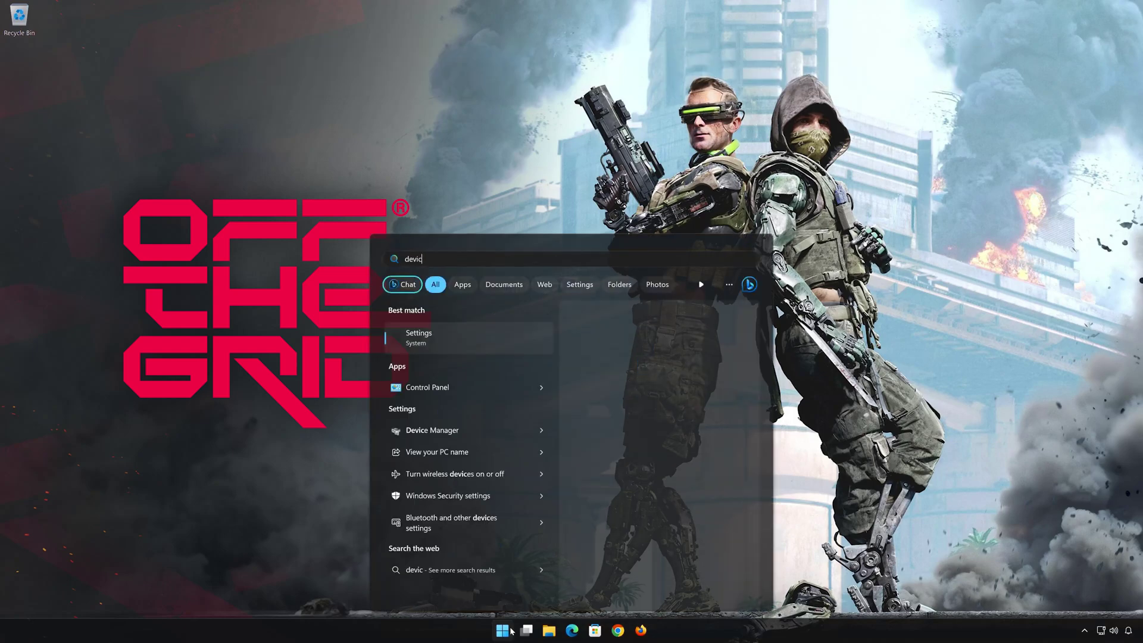
pyautogui.write('e manager')
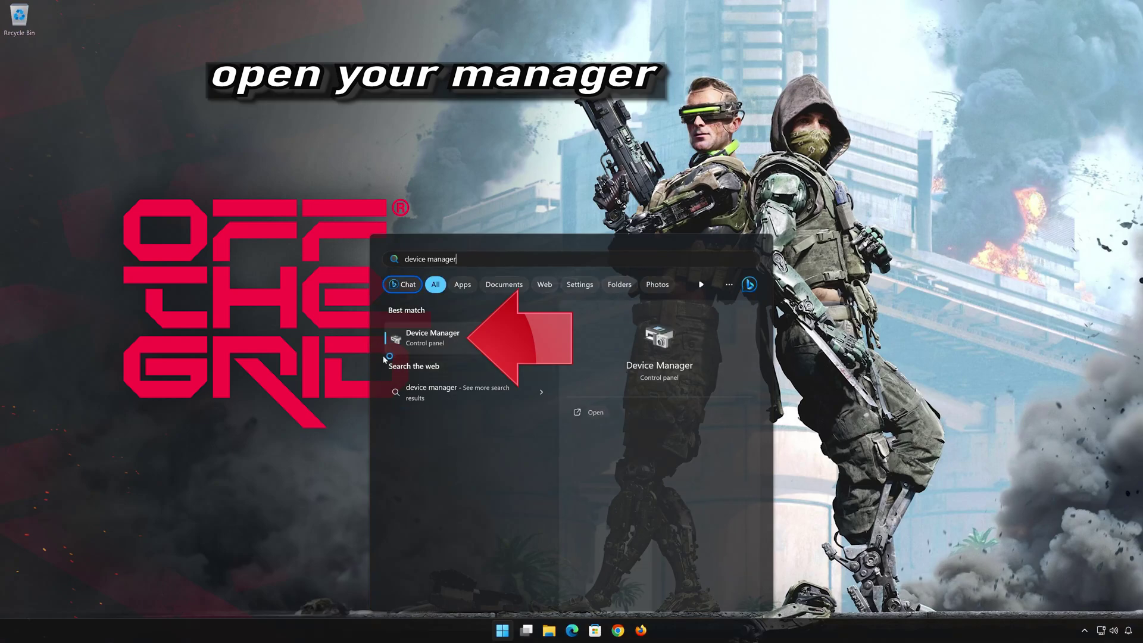
pyautogui.click(452, 338)
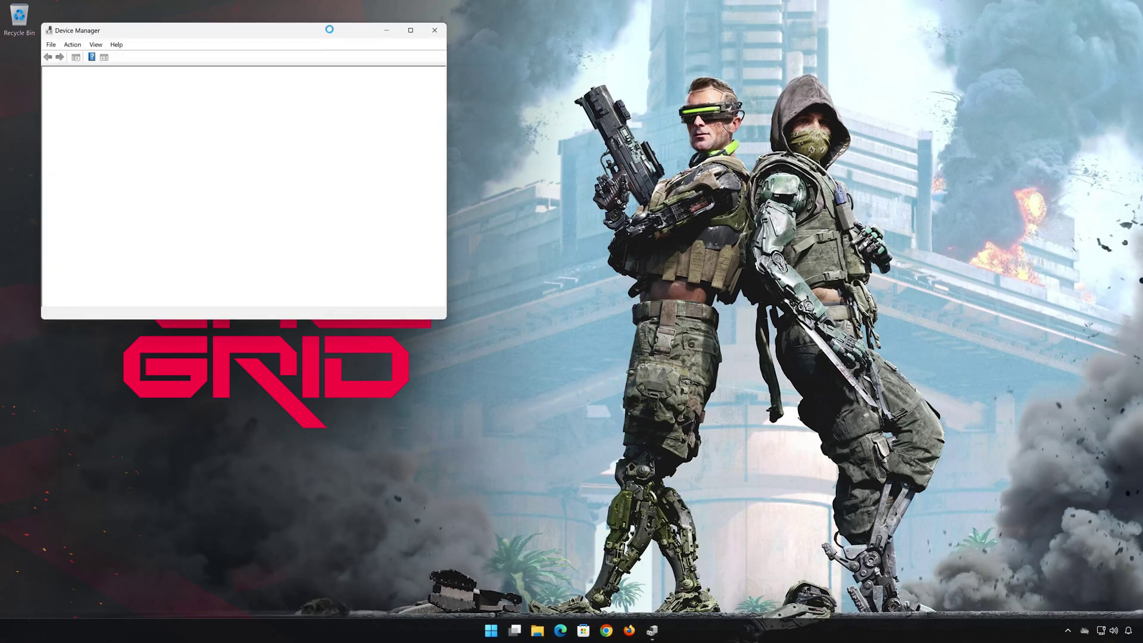
pyautogui.moveTo(331, 34); pyautogui.dragTo(703, 140)
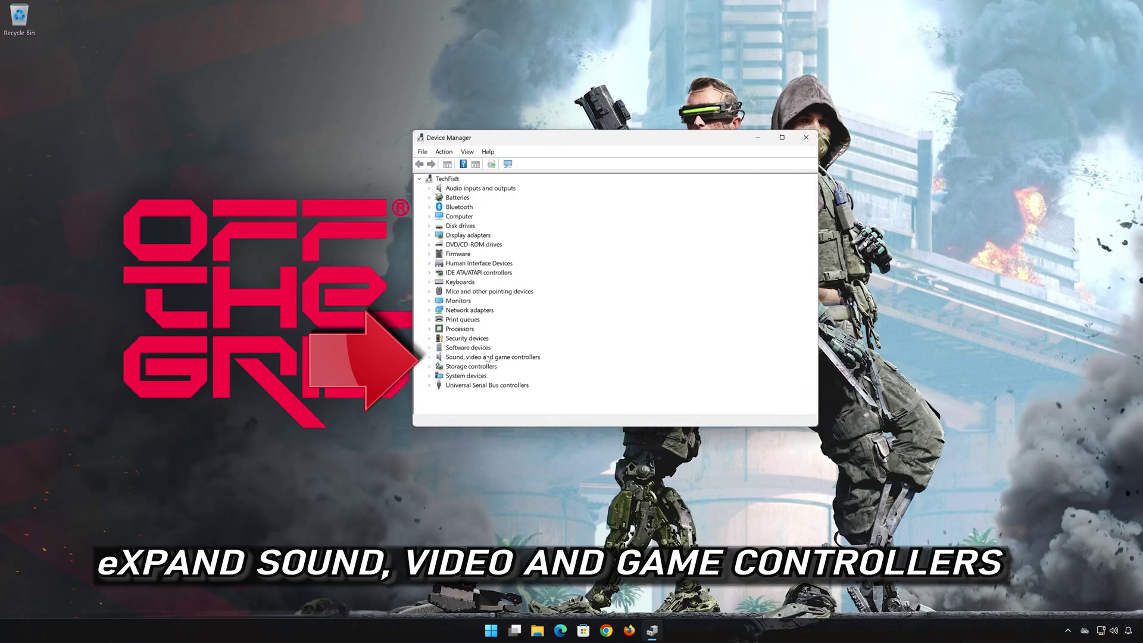
# Open the driver properties of the High Definition Audio Device under Sound, video and game controllers.
pyautogui.click(430, 357)
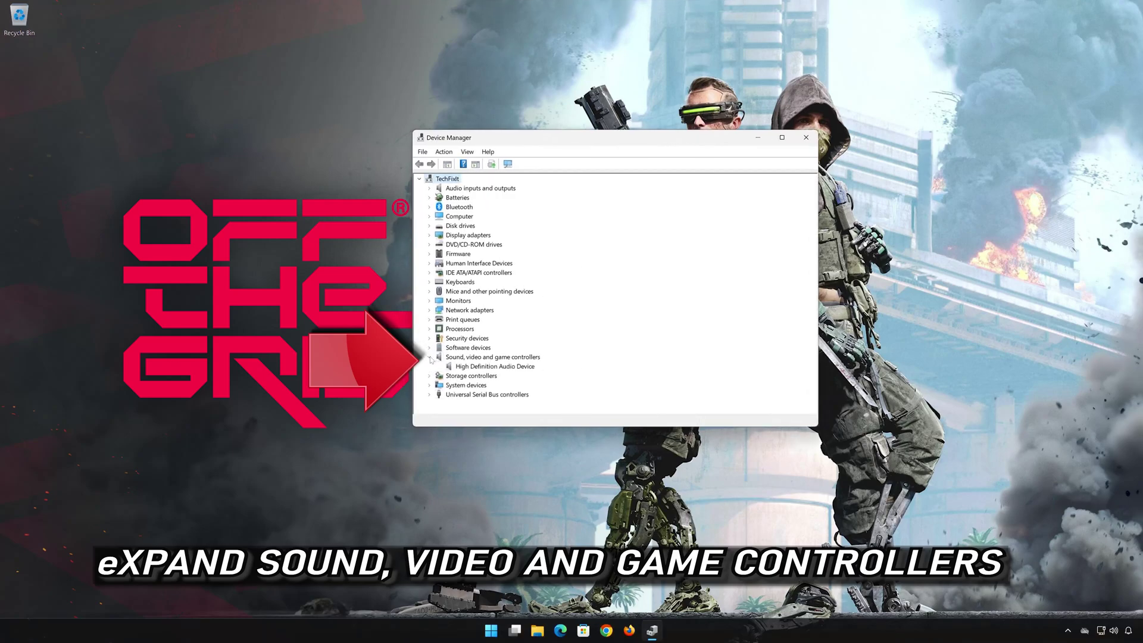
pyautogui.click(518, 366)
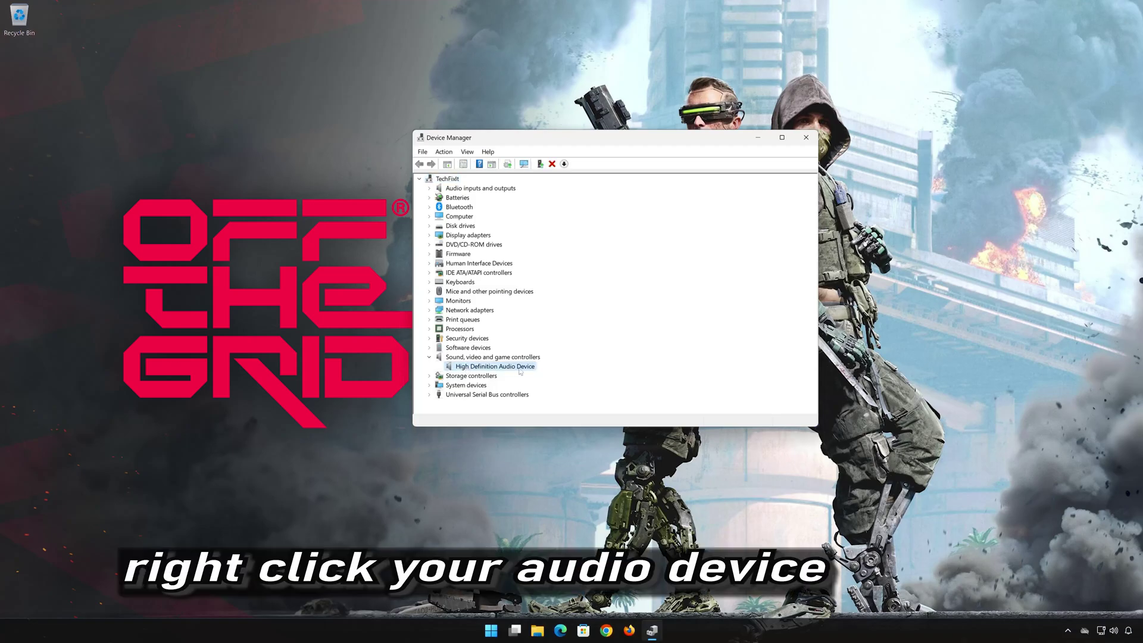
pyautogui.rightClick(497, 367)
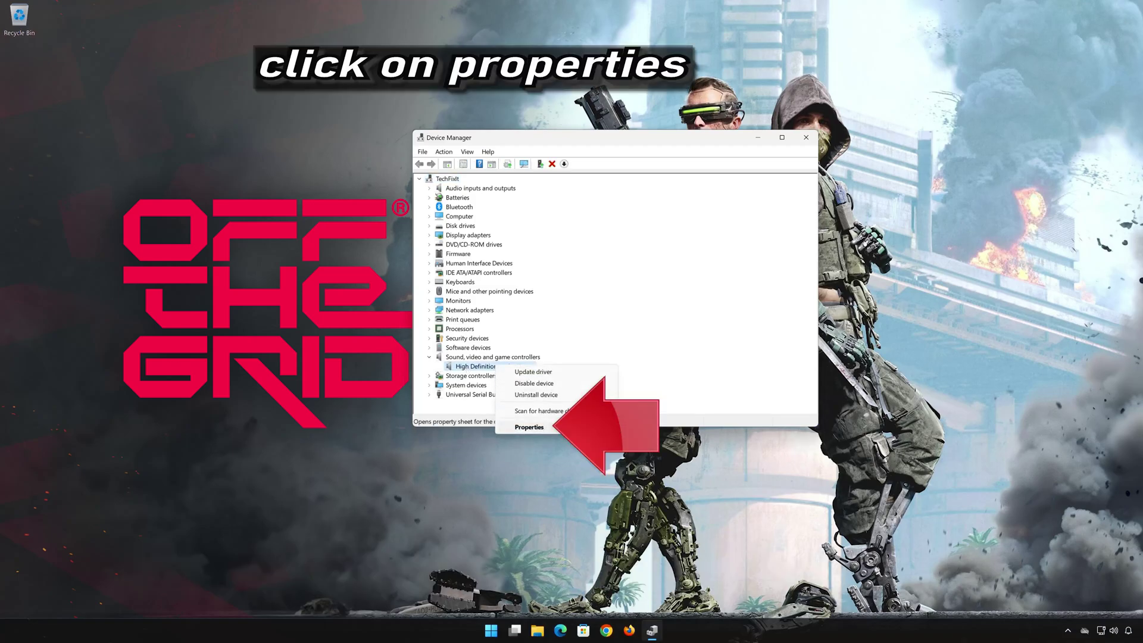
pyautogui.click(557, 428)
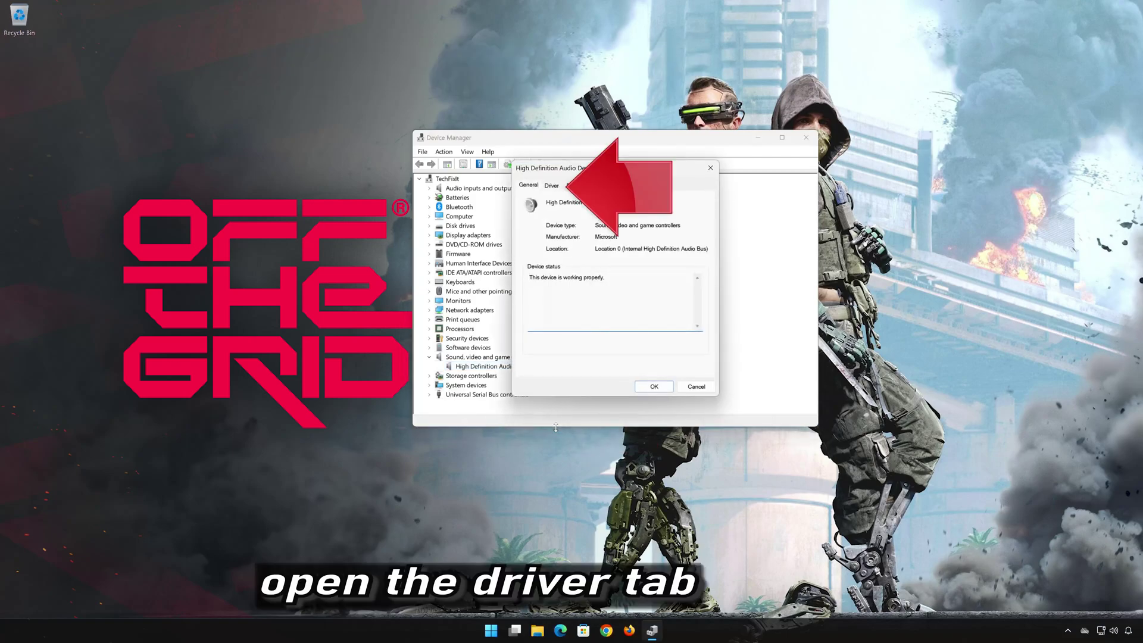
pyautogui.click(551, 186)
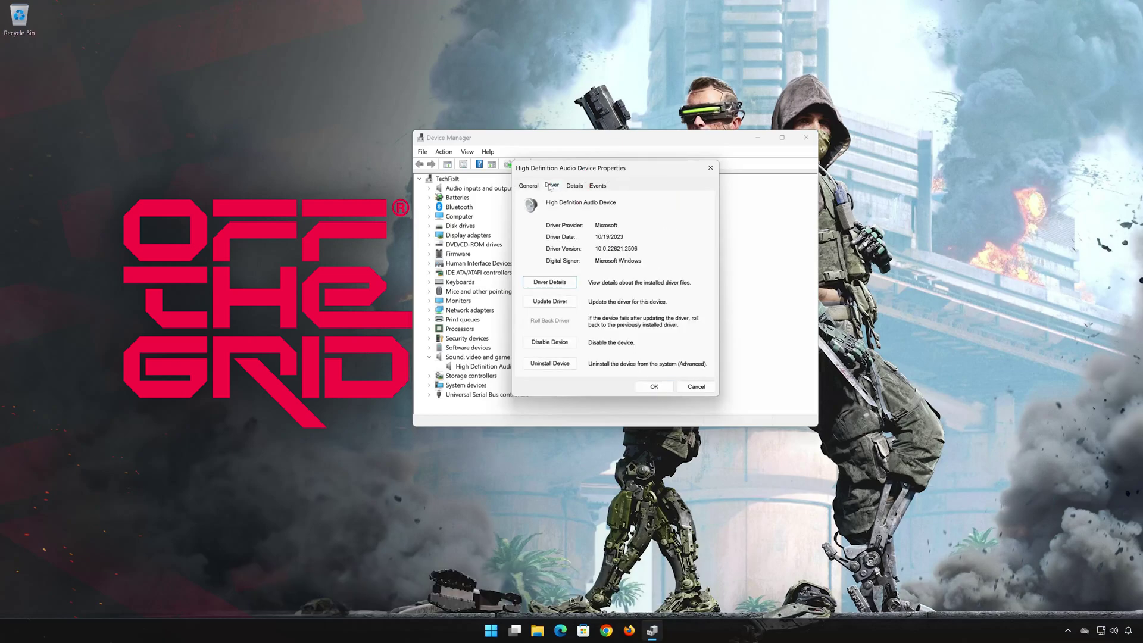
# Start a manual driver update from the computer's list of available drivers and select the High Definition Audio Device model.
pyautogui.click(550, 302)
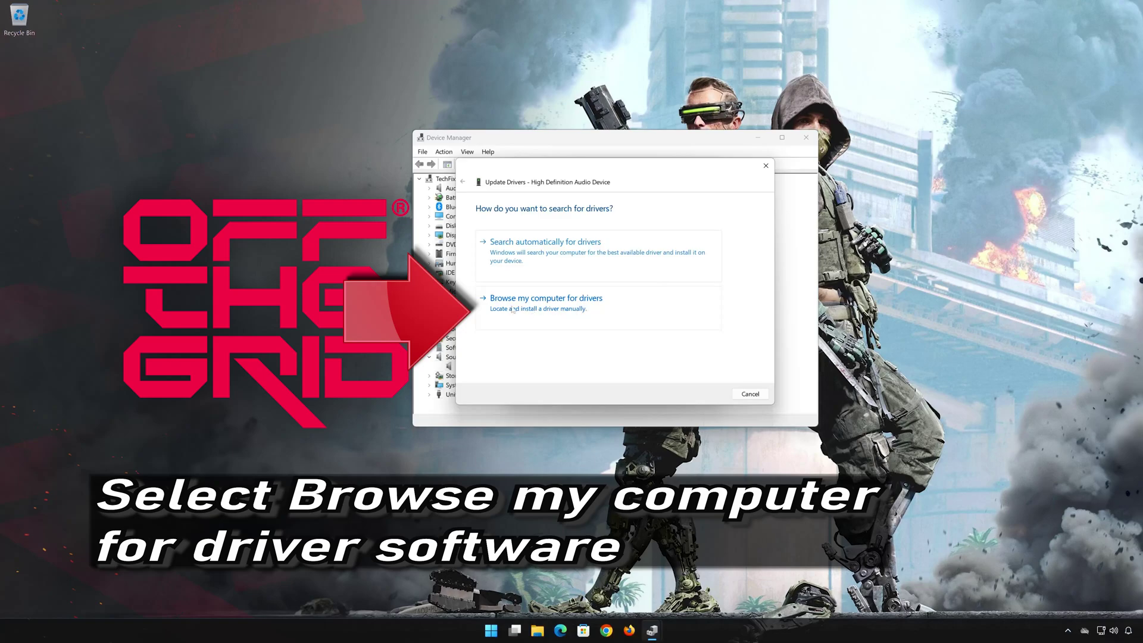
pyautogui.click(544, 304)
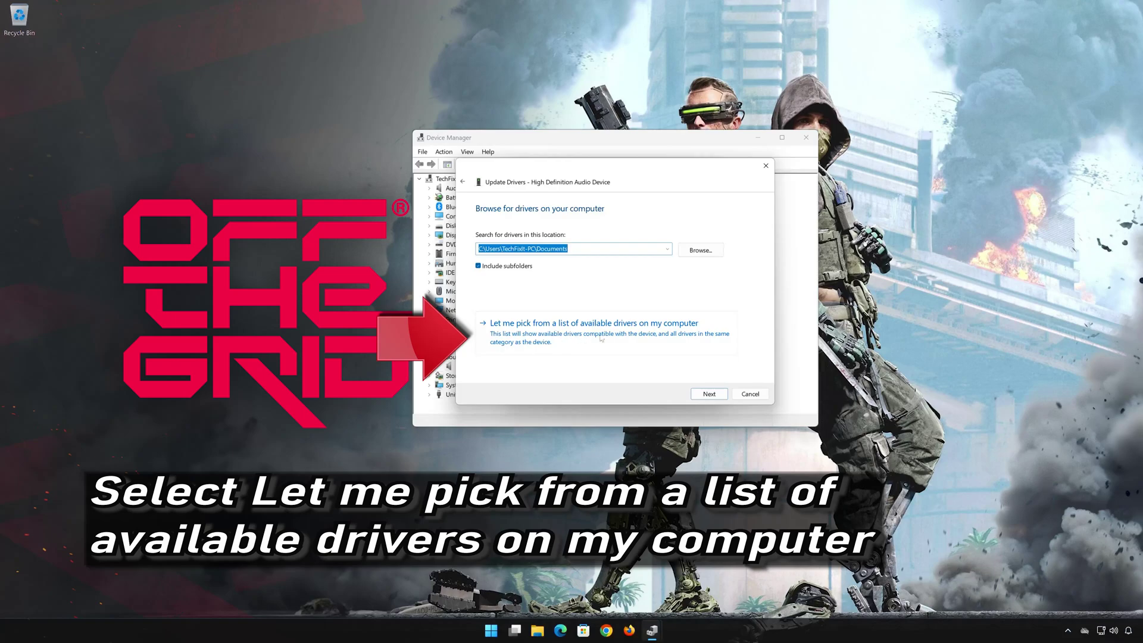
pyautogui.click(572, 341)
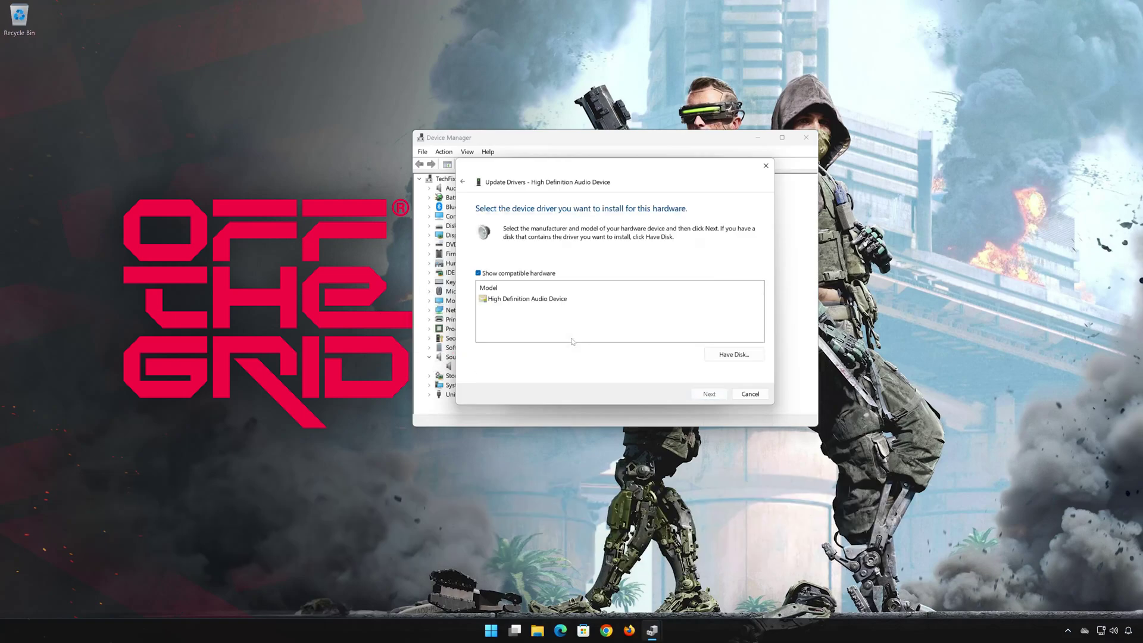
pyautogui.click(551, 301)
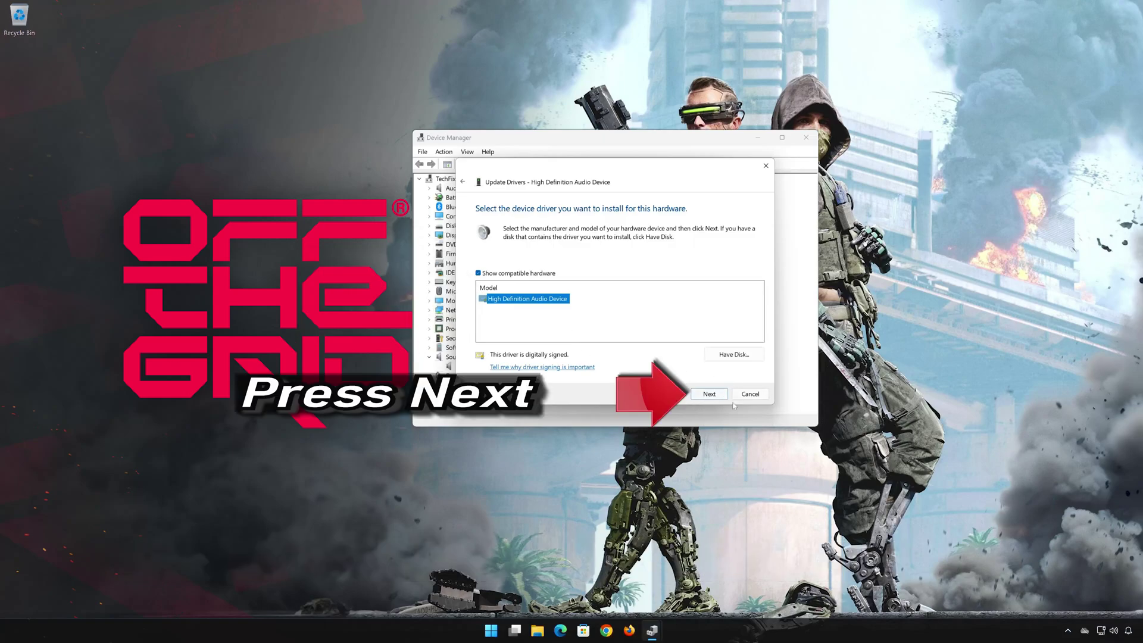
# Install the selected audio driver, accepting the update driver warning, and close the update wizard and Device Manager.
pyautogui.click(705, 394)
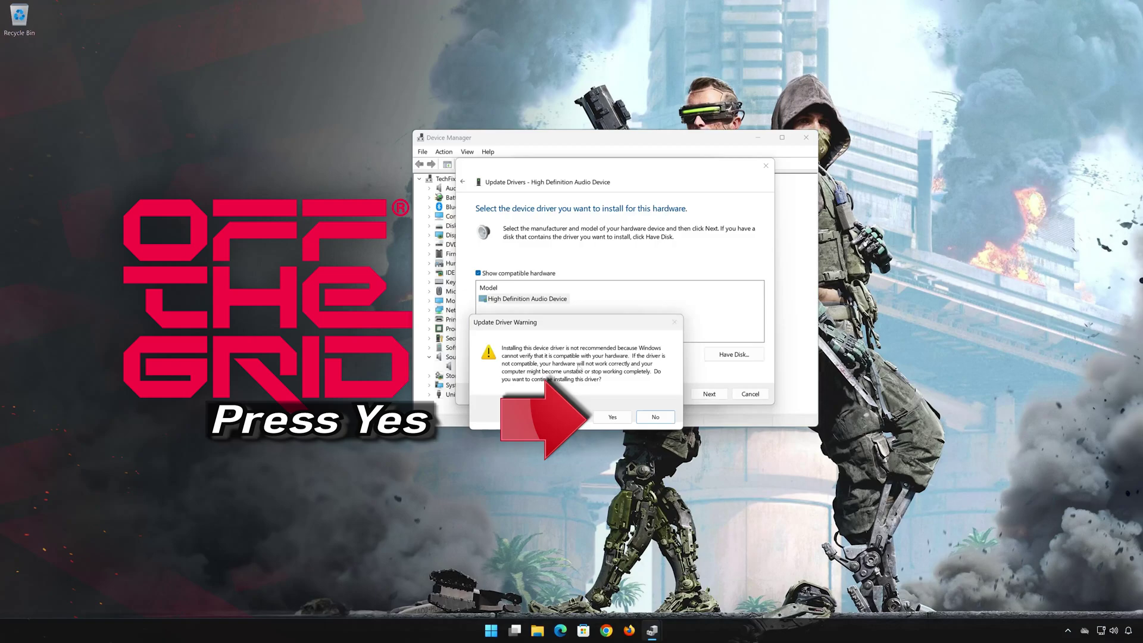
pyautogui.click(619, 420)
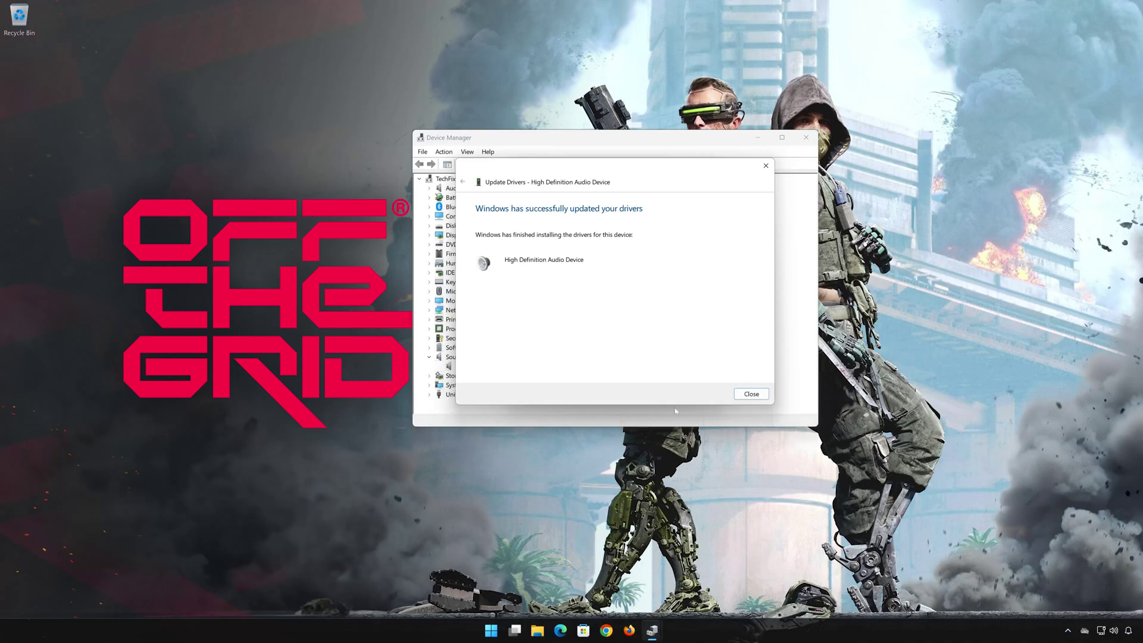
pyautogui.click(746, 396)
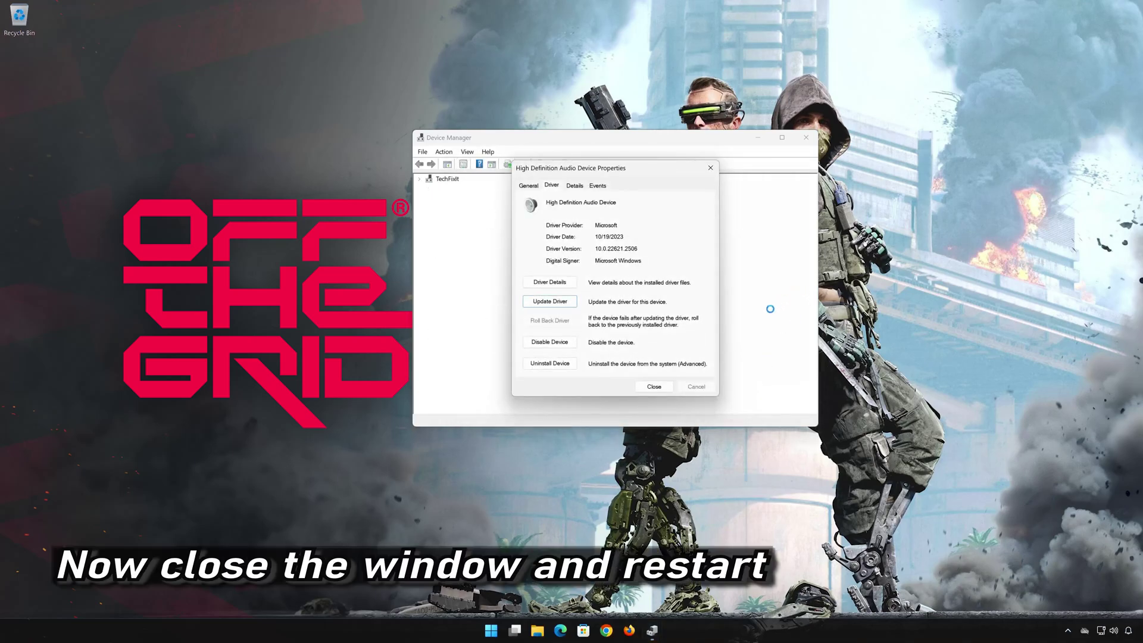
pyautogui.click(806, 137)
# Restart the computer from the Start power options.
pyautogui.click(503, 630)
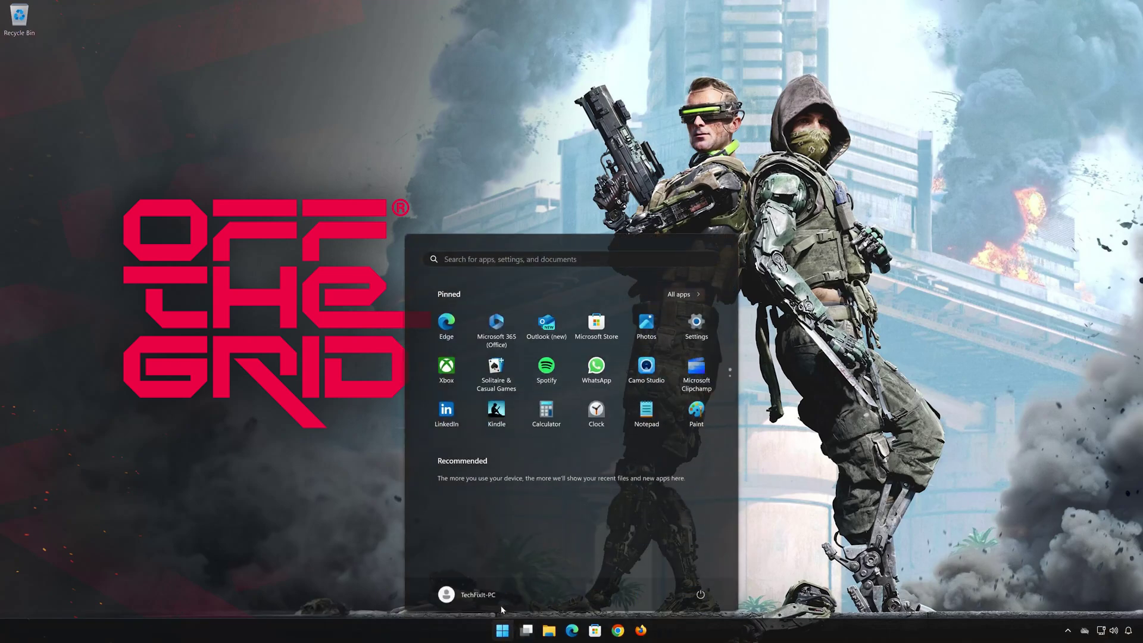
pyautogui.click(700, 594)
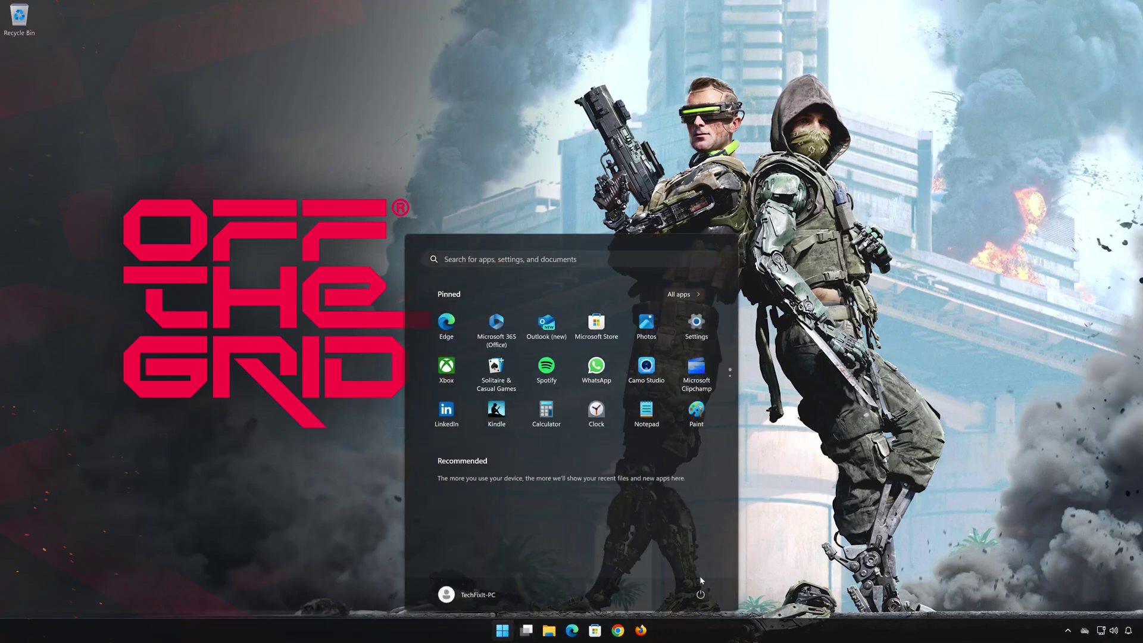
pyautogui.click(698, 573)
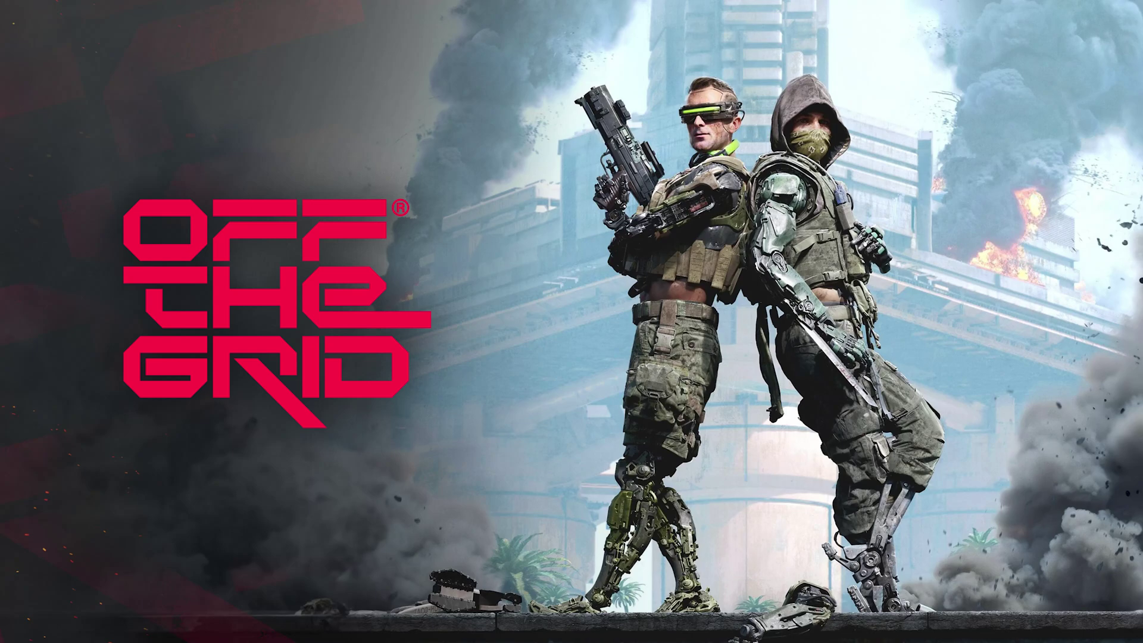
# Open Windows Settings and go to the Sound page of the System section.
pyautogui.press('super')
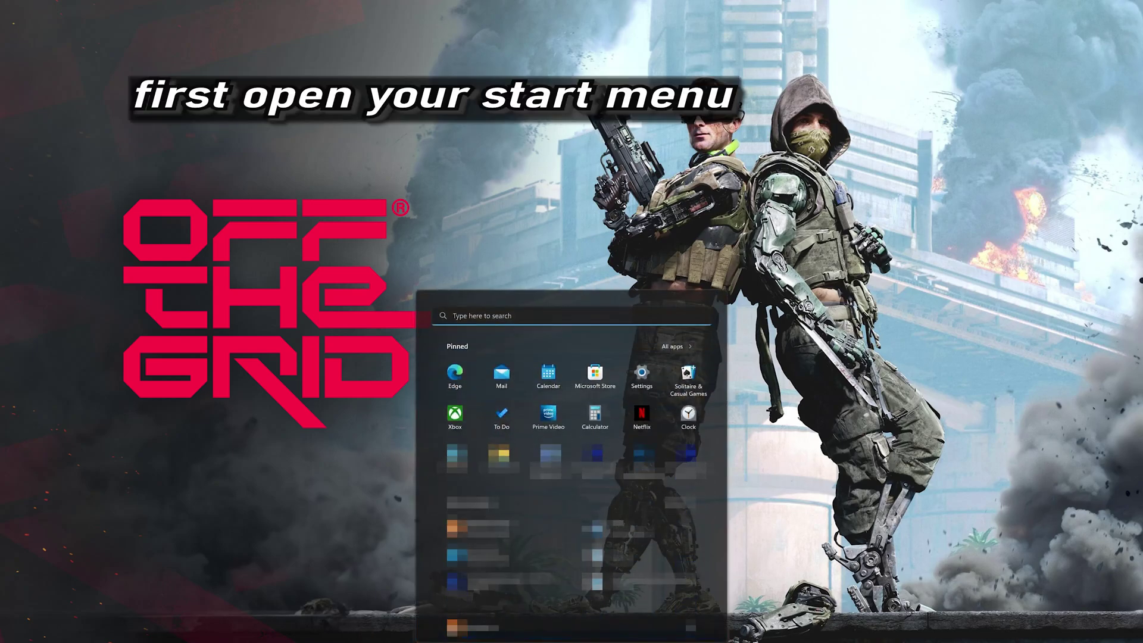
pyautogui.click(641, 374)
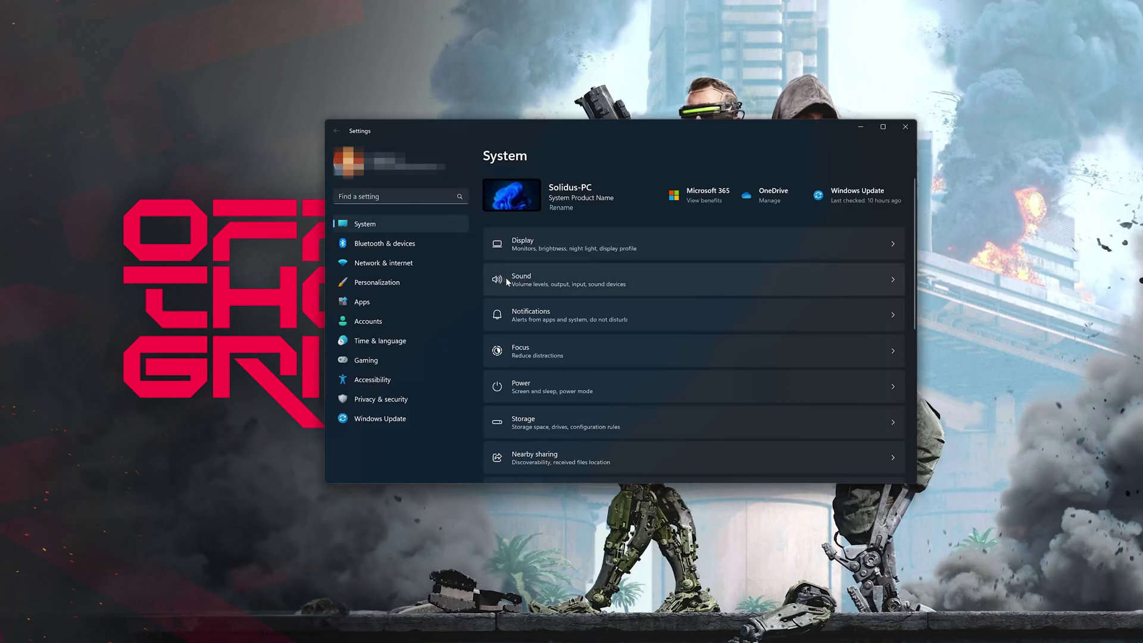
pyautogui.click(674, 280)
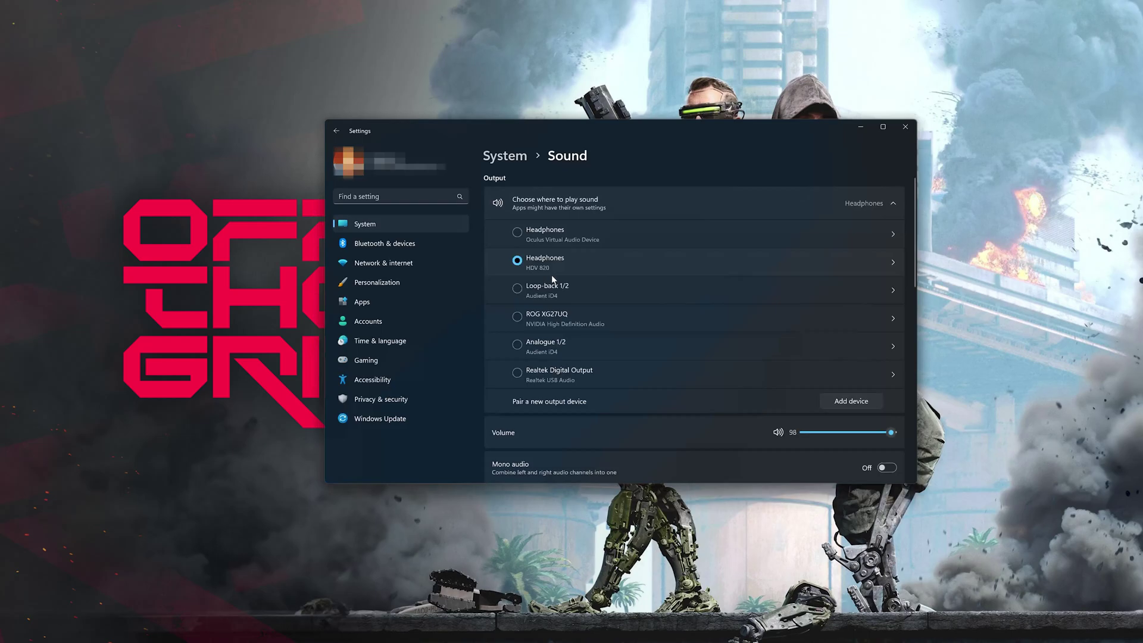
# Select the HDV 820 headphones as the sound output device, then view their properties and return to the Sound page.
pyautogui.click(548, 234)
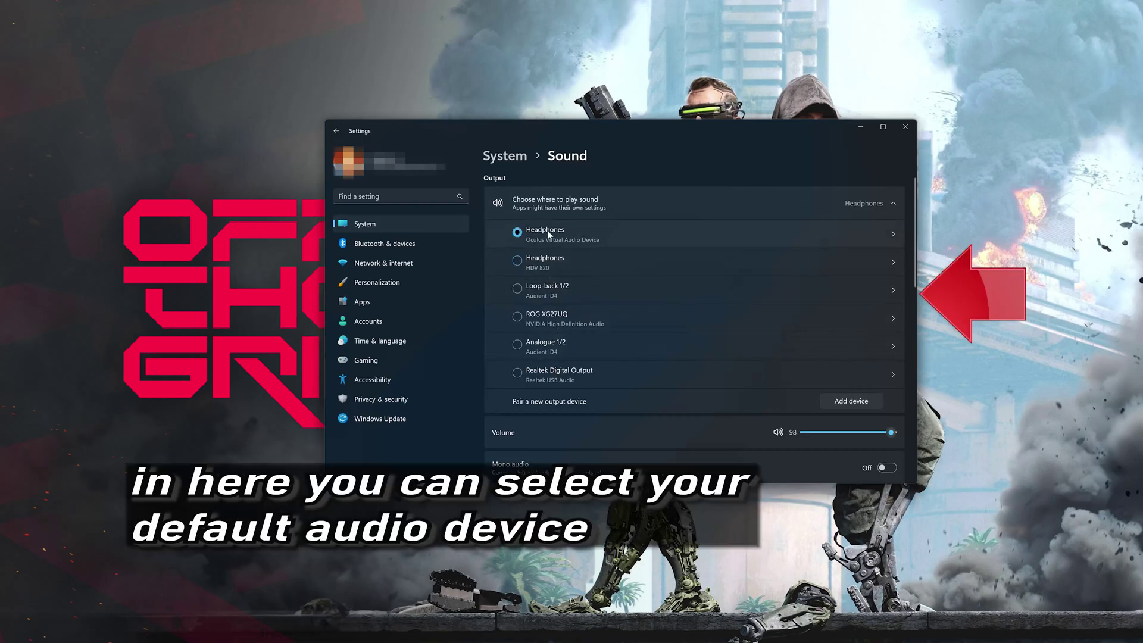
pyautogui.click(544, 264)
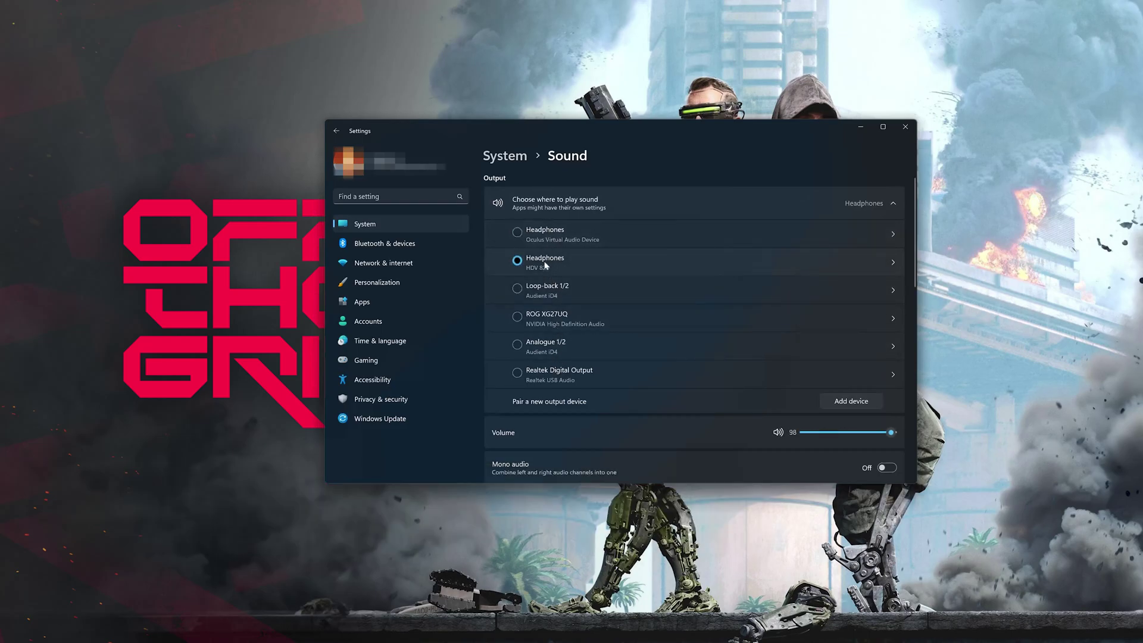
pyautogui.doubleClick(615, 260)
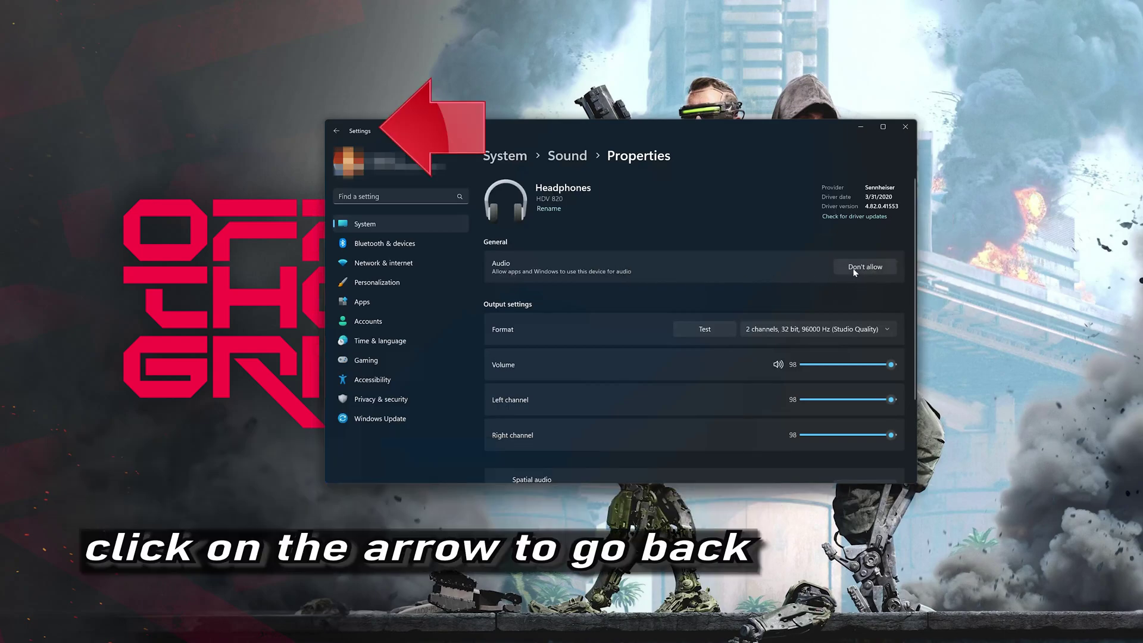
pyautogui.click(337, 131)
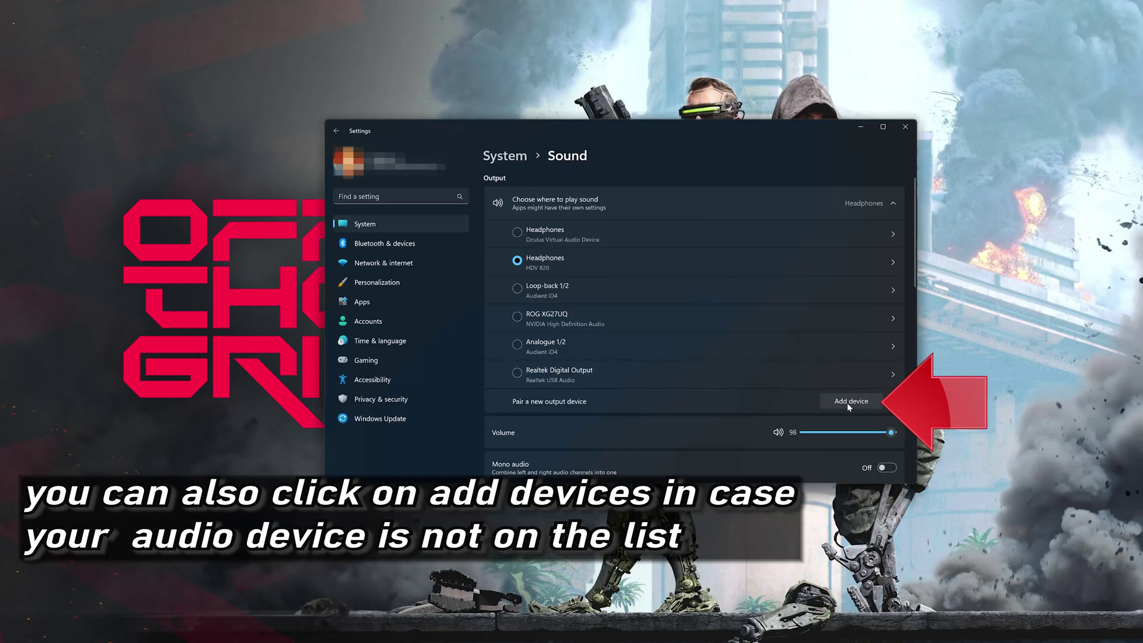
# View the device types offered for pairing a new output device and close the dialog without adding one.
pyautogui.click(848, 404)
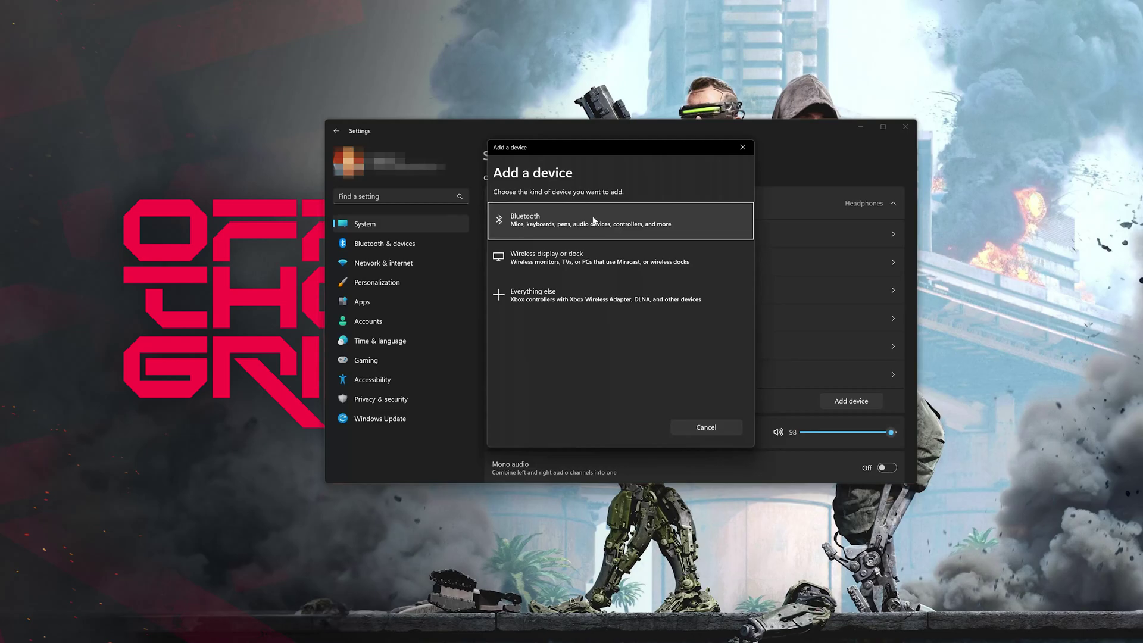
pyautogui.click(736, 148)
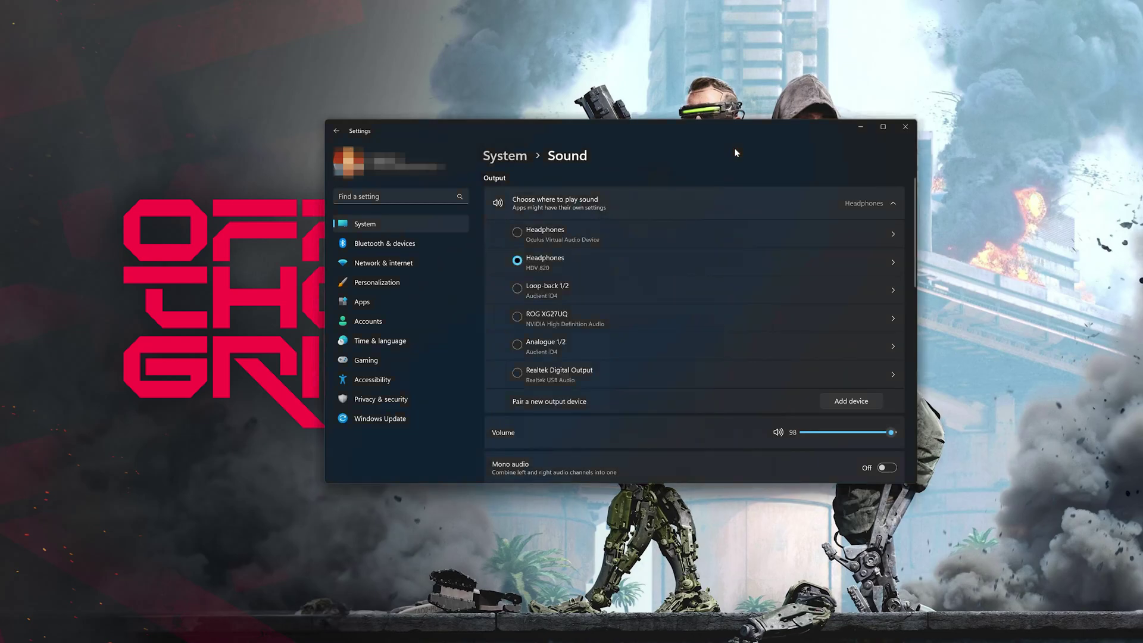